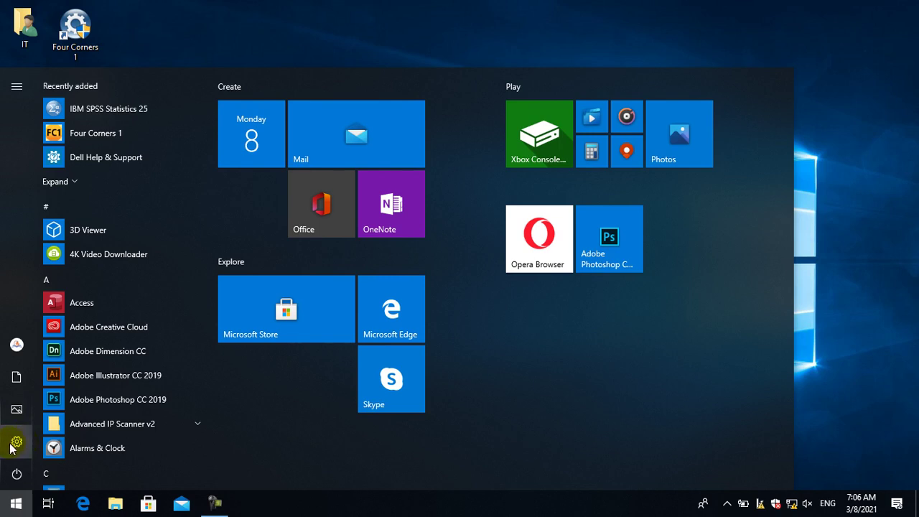
Open Windows Settings and go to the Personalization category.
{"action": "left_click", "coordinate": [13, 446]}
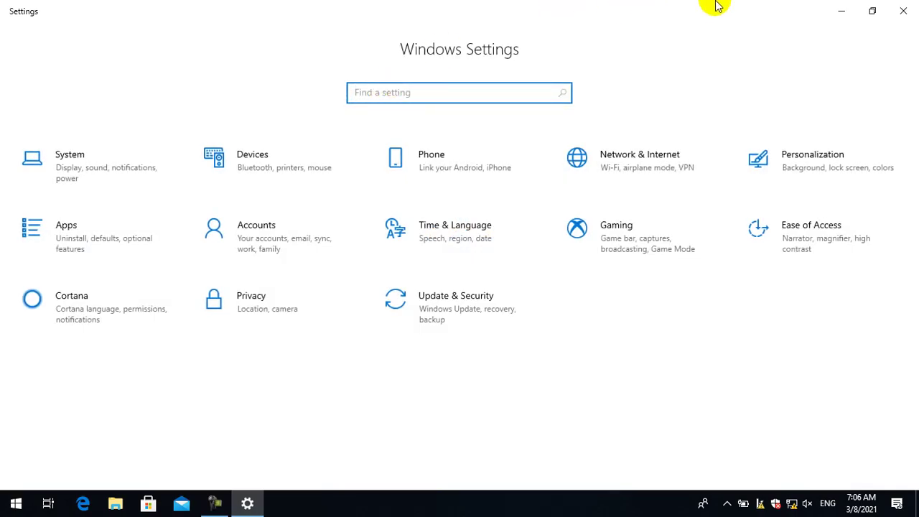
{"action": "left_click", "coordinate": [904, 12]}
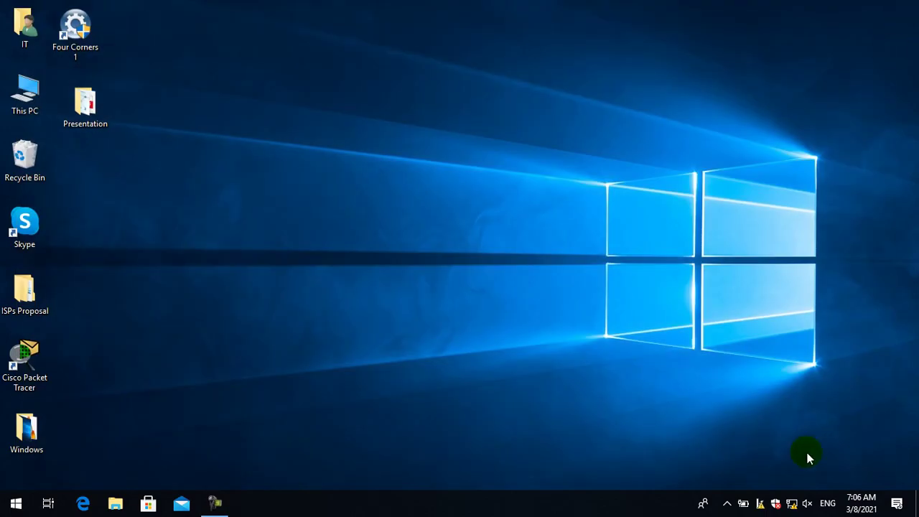
{"action": "left_click", "coordinate": [897, 505]}
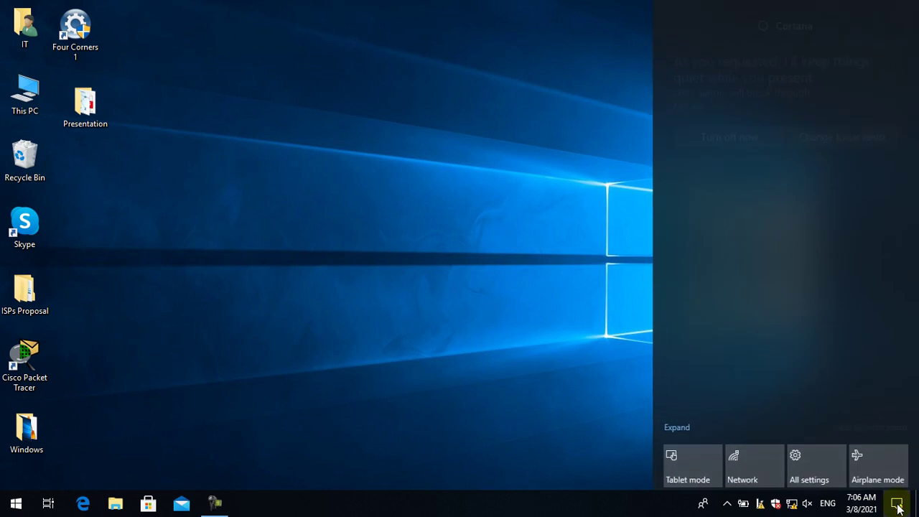
{"action": "left_click", "coordinate": [823, 468]}
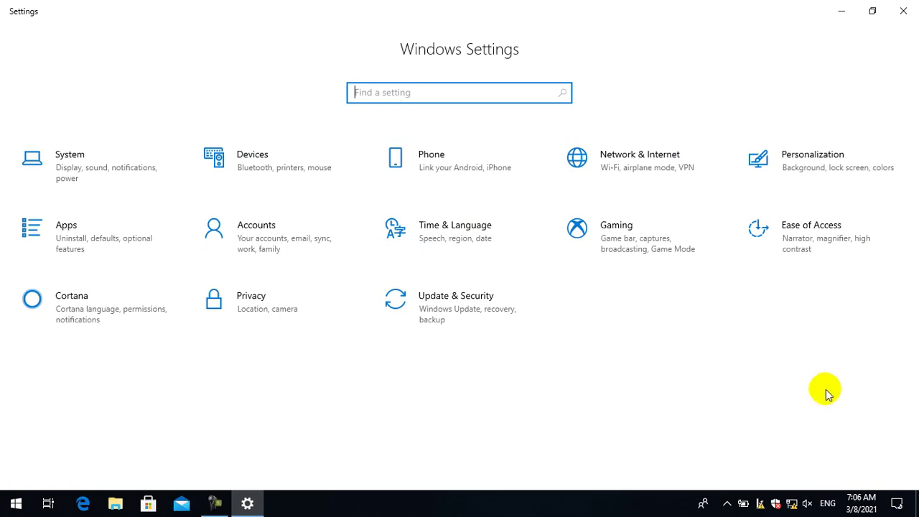
{"action": "left_click", "coordinate": [828, 170]}
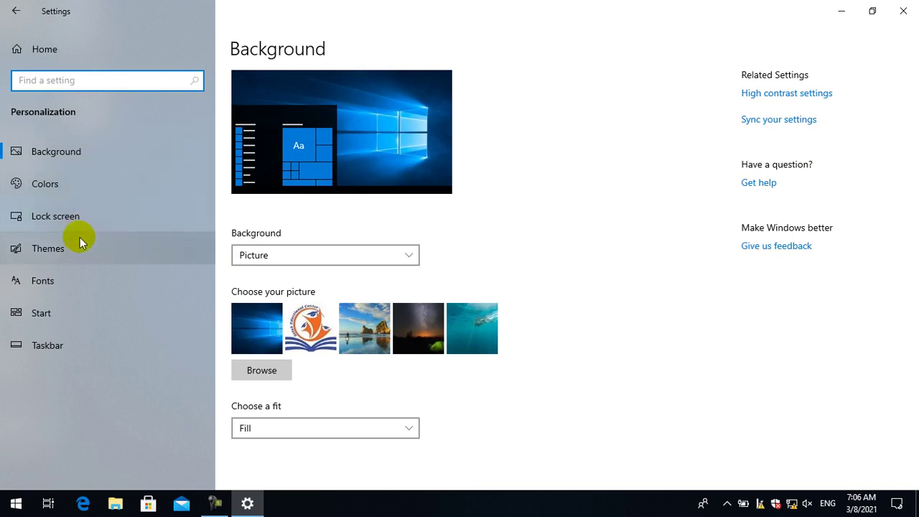
Review the Background, Colors, Lock screen, Themes and Fonts pages in Personalization, finishing on the Start page.
{"action": "left_click", "coordinate": [101, 160]}
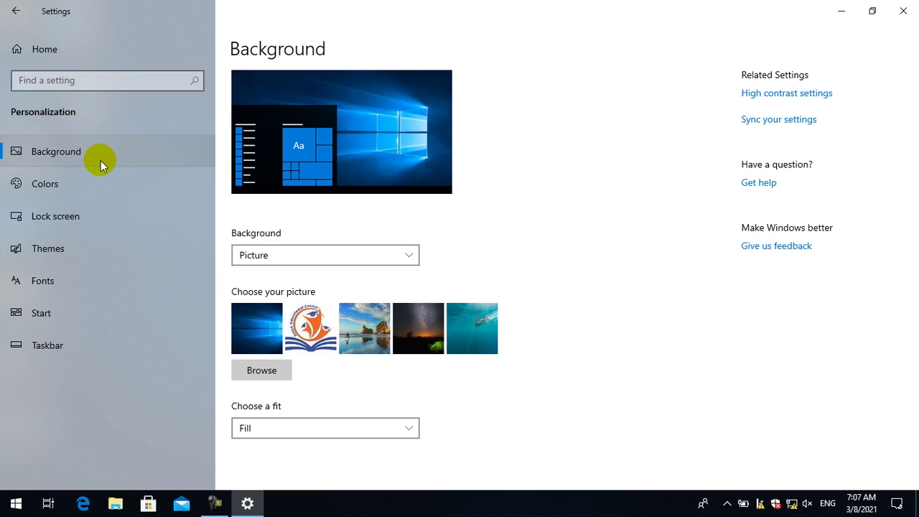
{"action": "left_click", "coordinate": [92, 154]}
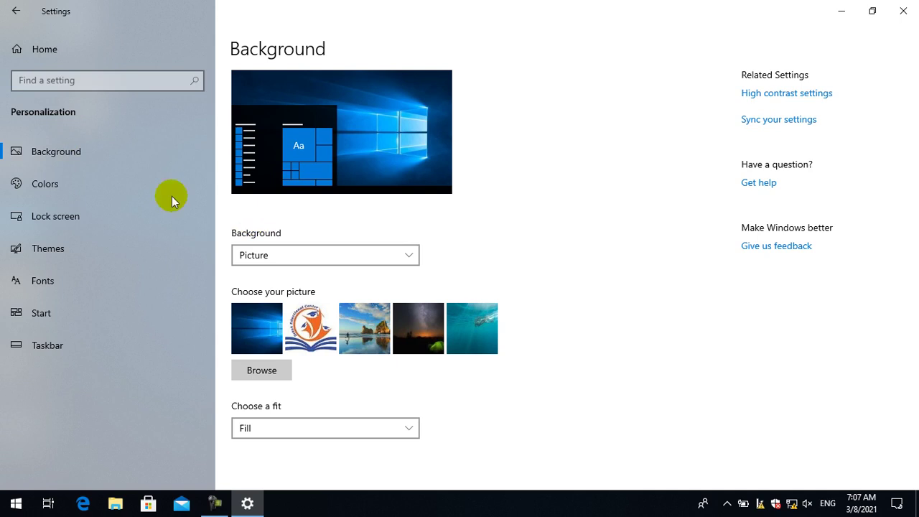
{"action": "left_click", "coordinate": [92, 192]}
{"action": "left_click", "coordinate": [91, 214]}
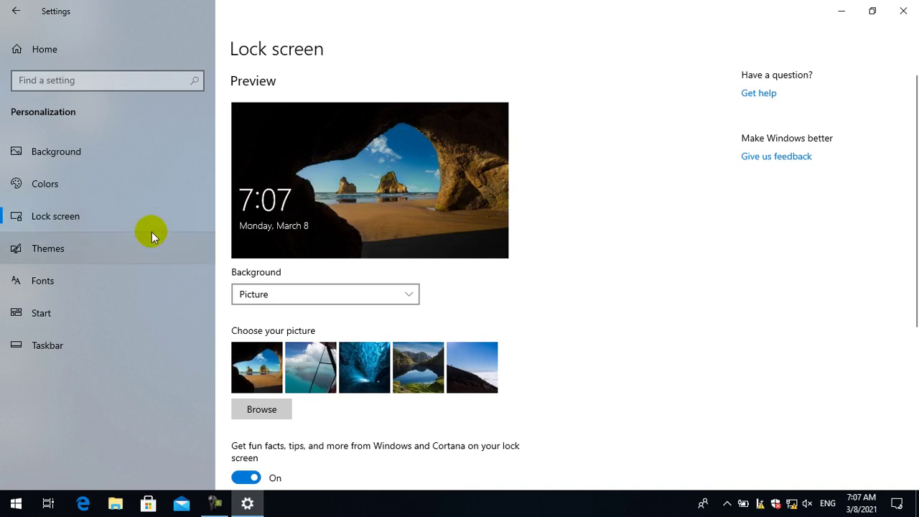
{"action": "left_click", "coordinate": [86, 255]}
{"action": "left_click", "coordinate": [83, 278]}
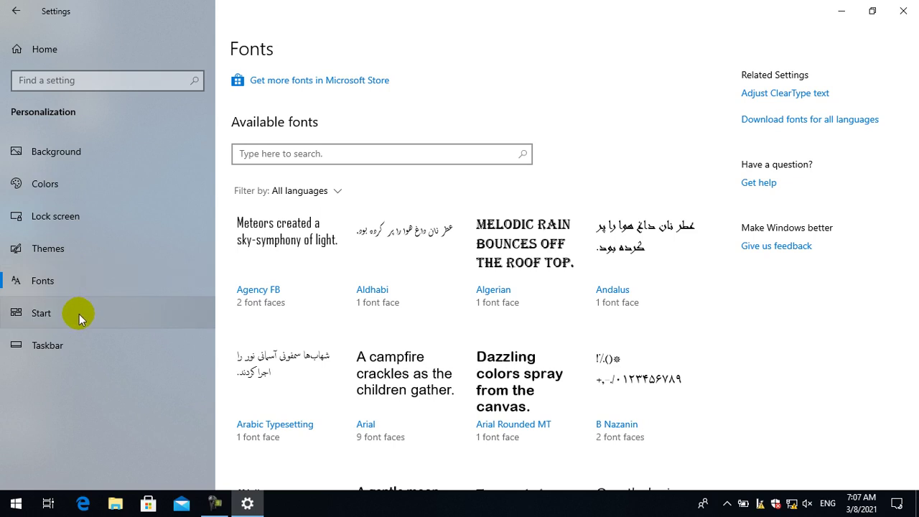
{"action": "left_click", "coordinate": [79, 314]}
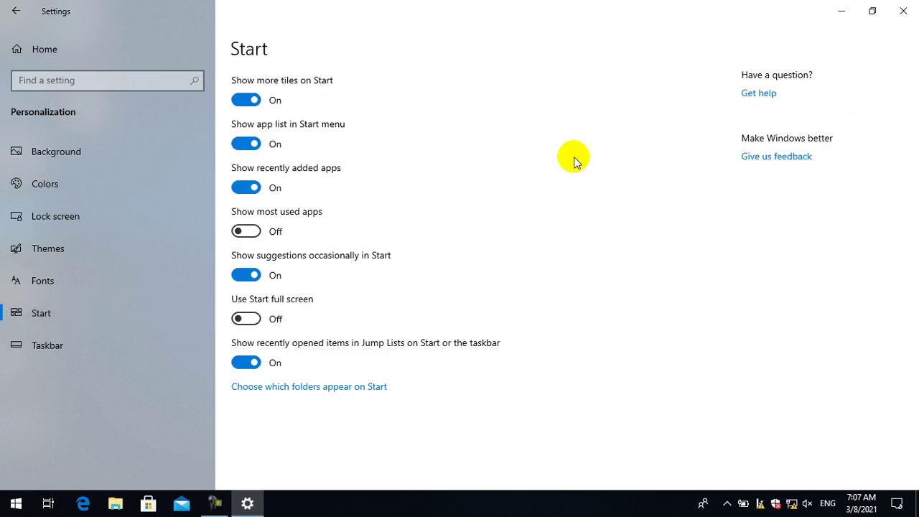
Examine the Start menu's app list and tiles from the desktop, and return to the Start personalization page.
{"action": "left_click", "coordinate": [841, 15]}
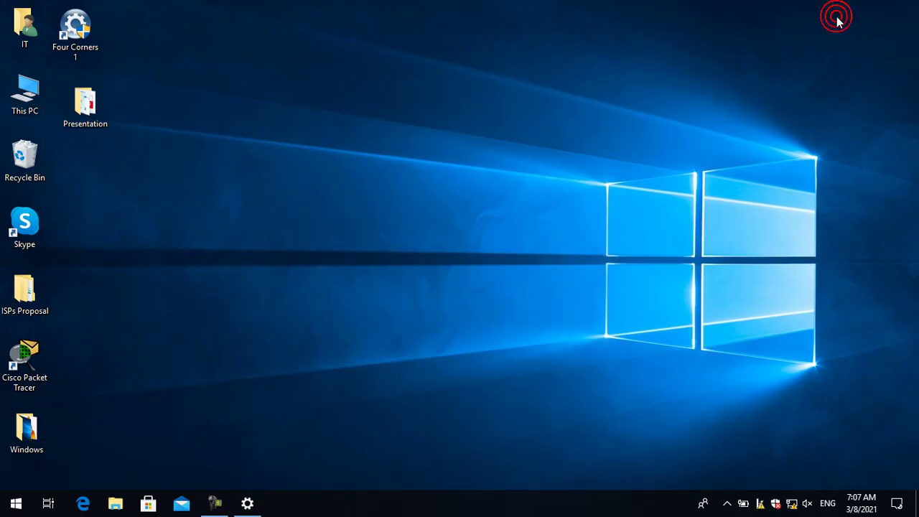
{"action": "left_click", "coordinate": [14, 504]}
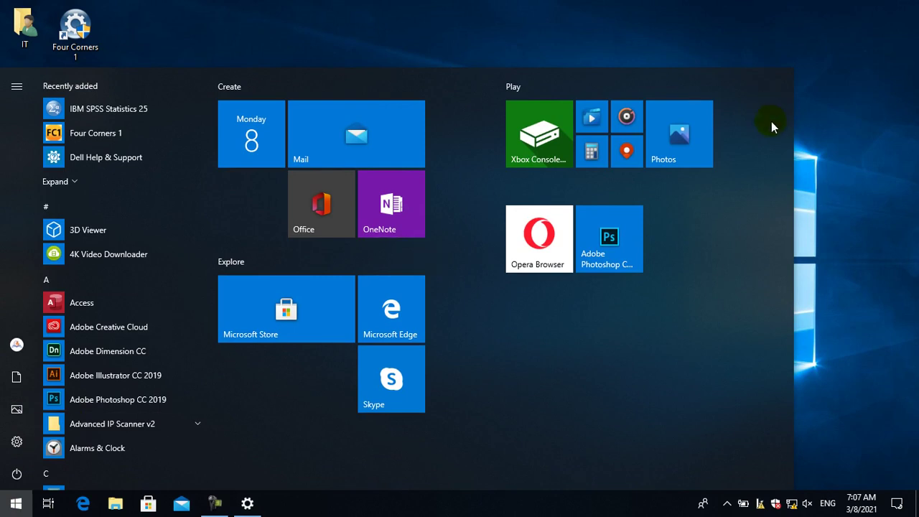
{"action": "mouse_move", "coordinate": [585, 189]}
{"action": "left_click", "coordinate": [795, 43]}
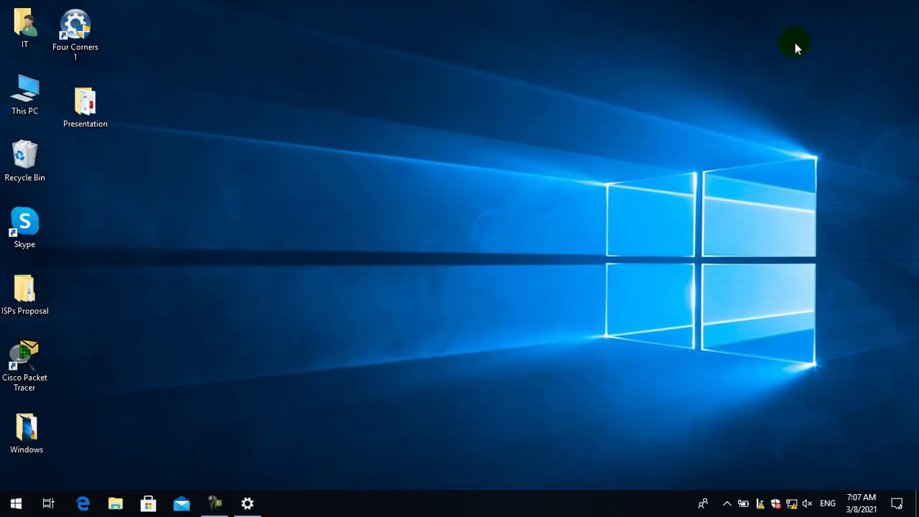
{"action": "left_click", "coordinate": [252, 503]}
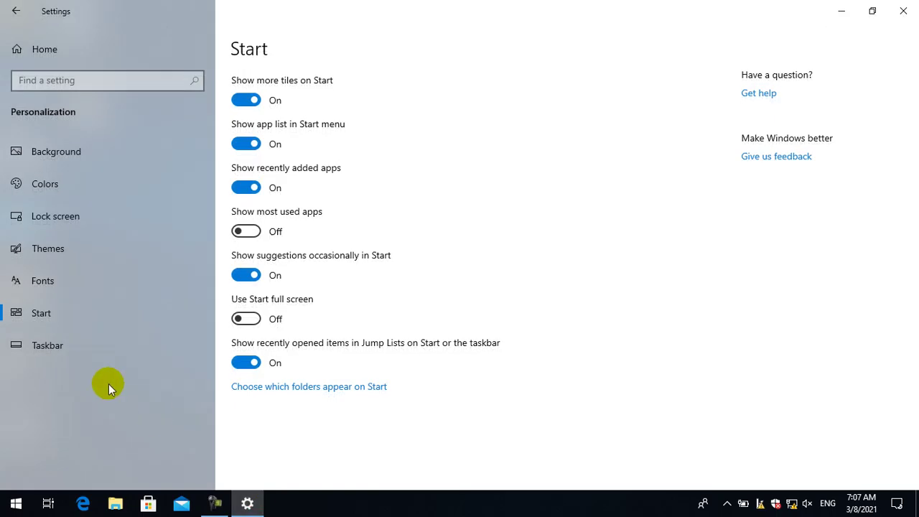
{"action": "left_click", "coordinate": [80, 318]}
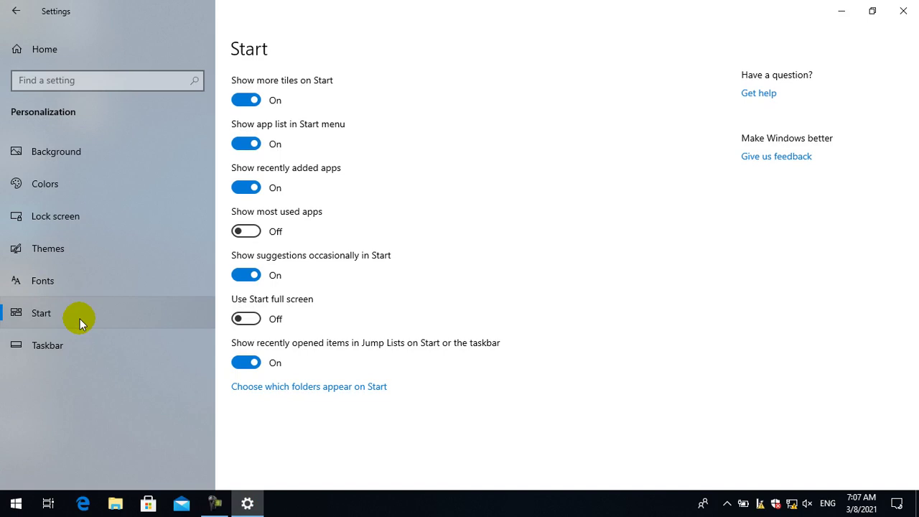
Switch Show more tiles on Start off and on again, and inspect the Start menu's tile area.
{"action": "left_click", "coordinate": [243, 104]}
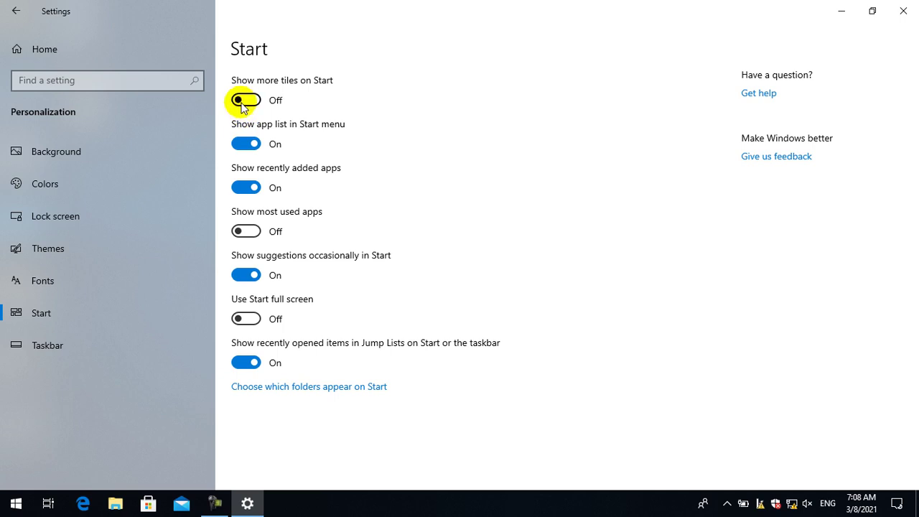
{"action": "left_click", "coordinate": [248, 104]}
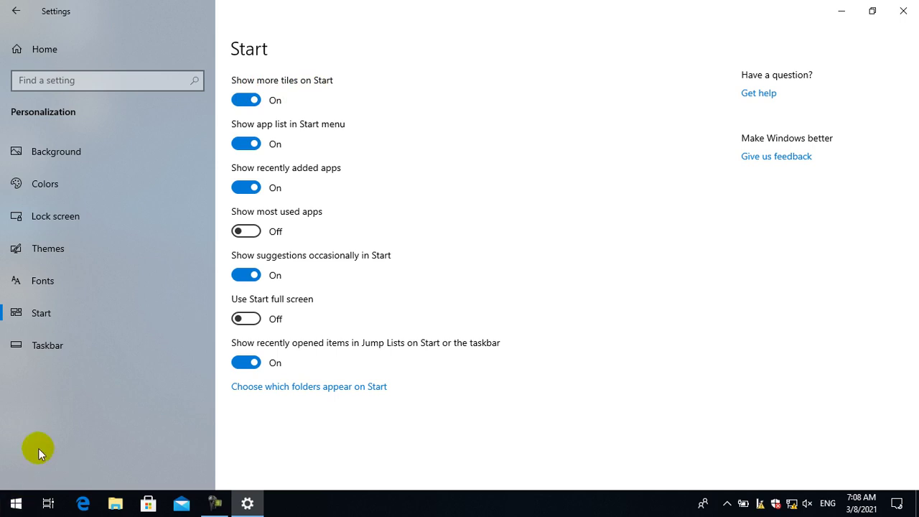
{"action": "left_click", "coordinate": [16, 504]}
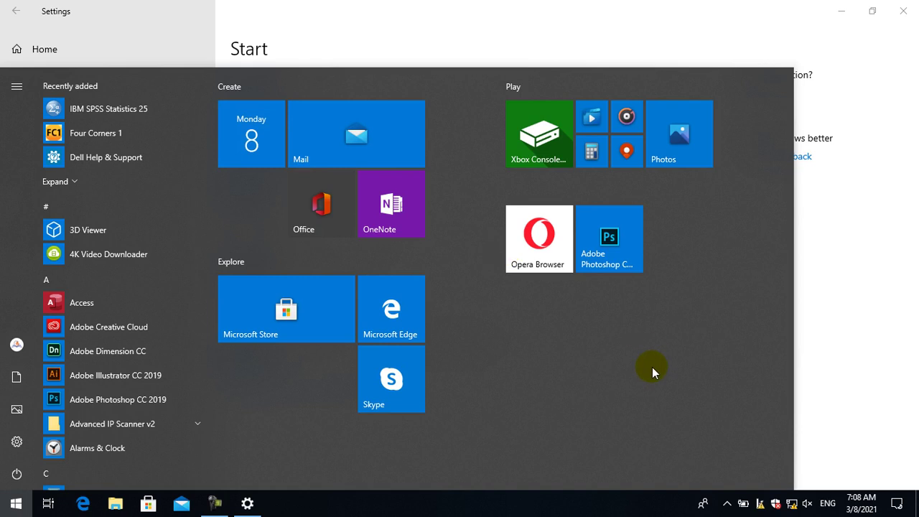
{"action": "left_click", "coordinate": [488, 4]}
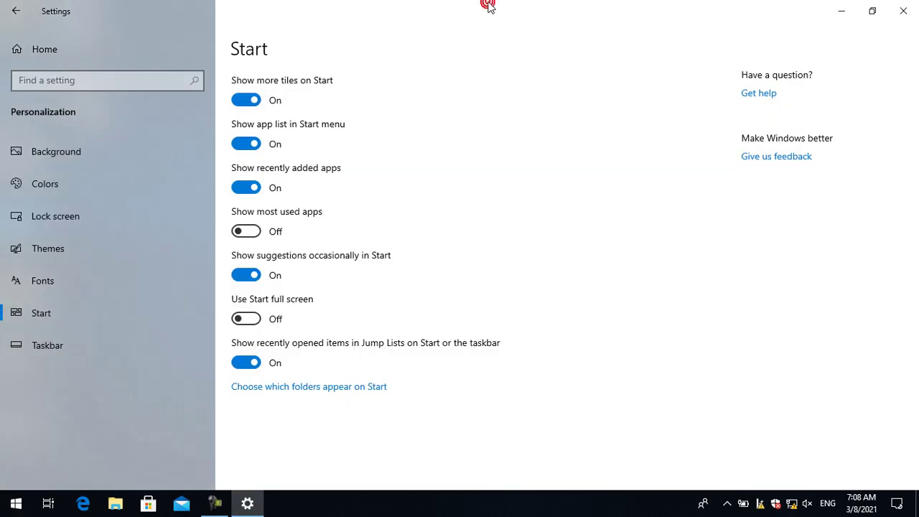
Turn off Show more tiles on Start and check how the Start menu's tile columns are laid out.
{"action": "left_click", "coordinate": [245, 104]}
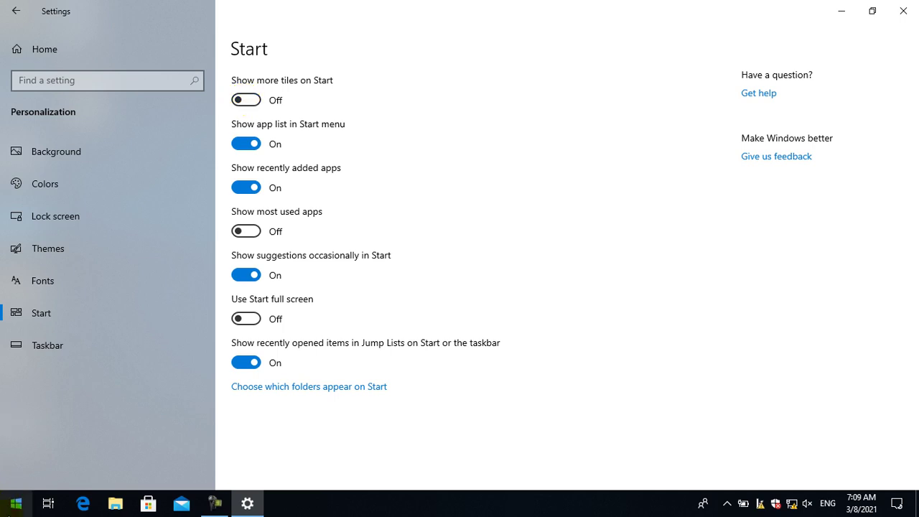
{"action": "left_click", "coordinate": [14, 503]}
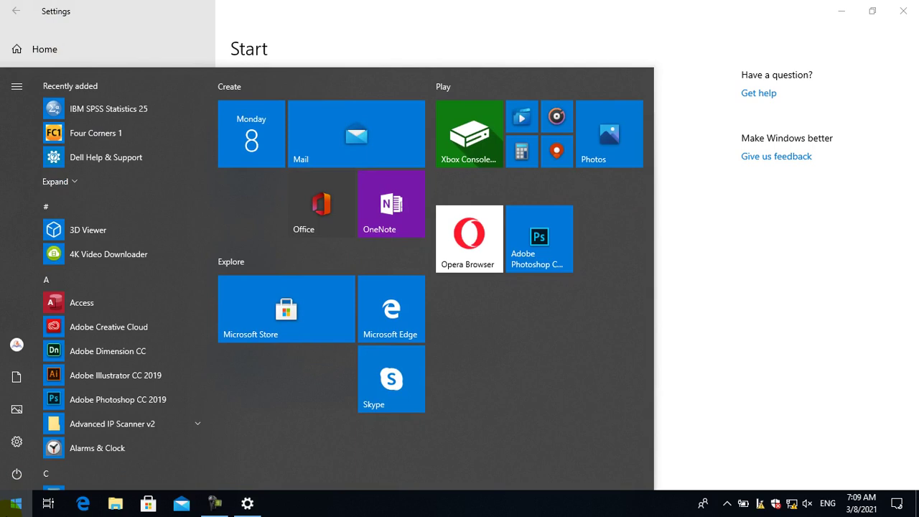
{"action": "left_click", "coordinate": [297, 37]}
Turn Show more tiles on Start back on and check the Start menu's width.
{"action": "left_click", "coordinate": [248, 102]}
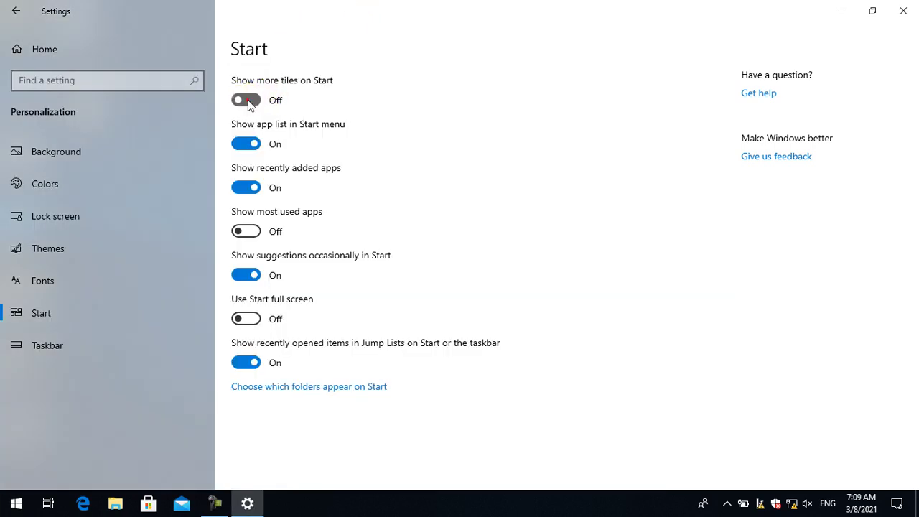
{"action": "left_click", "coordinate": [16, 506]}
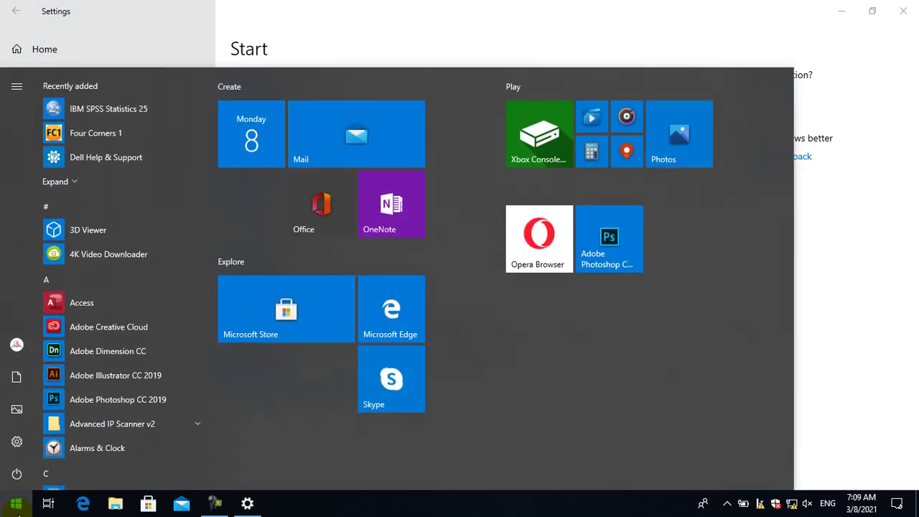
{"action": "left_click", "coordinate": [18, 513]}
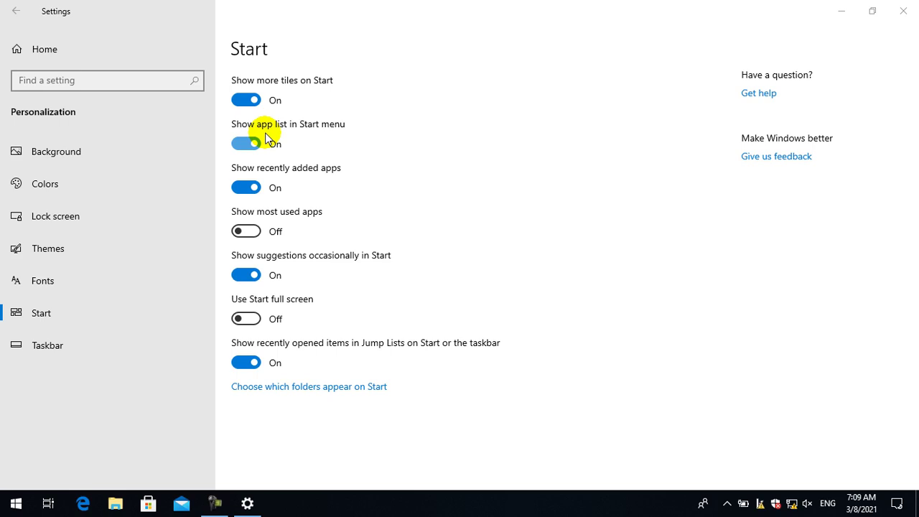
Toggle Show app list in Start menu off and on repeatedly, leaving it on, and check the Start menu.
{"action": "left_click", "coordinate": [247, 145]}
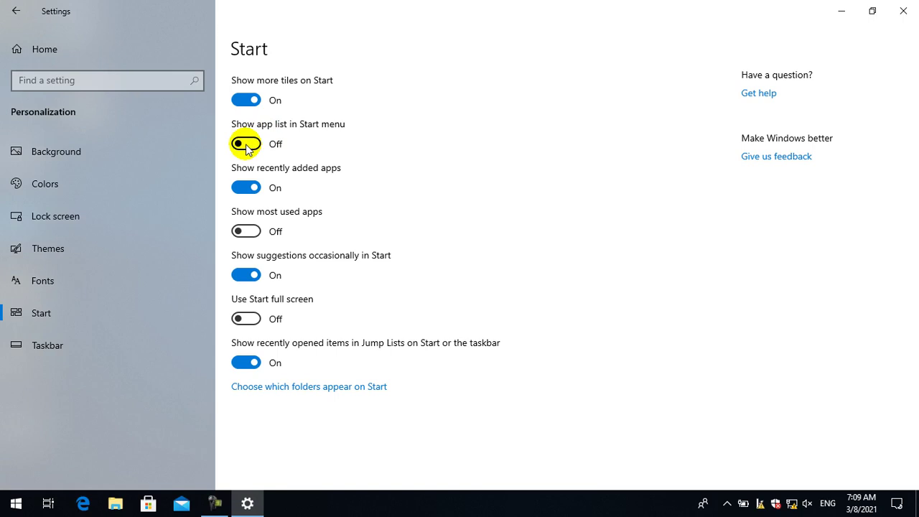
{"action": "left_click", "coordinate": [248, 146]}
{"action": "left_click", "coordinate": [249, 148]}
{"action": "left_click", "coordinate": [250, 146]}
{"action": "left_click", "coordinate": [4, 507]}
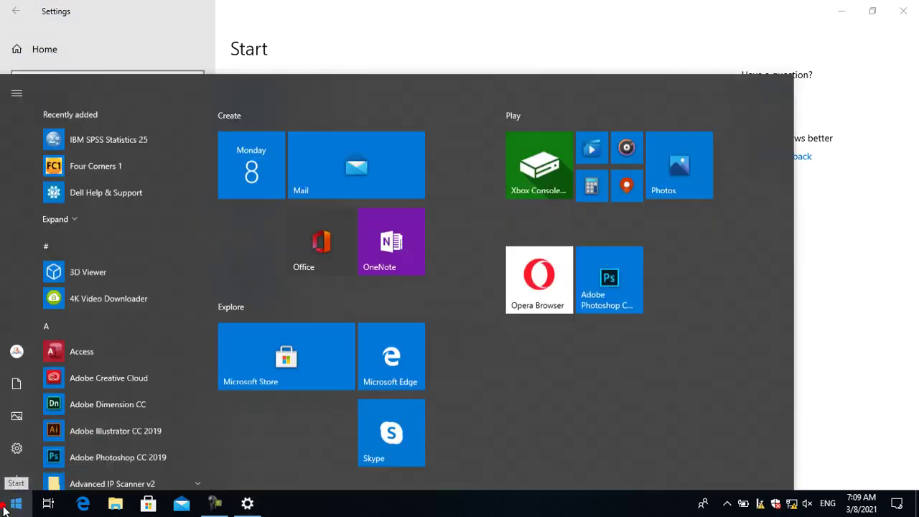
{"action": "left_click", "coordinate": [13, 504]}
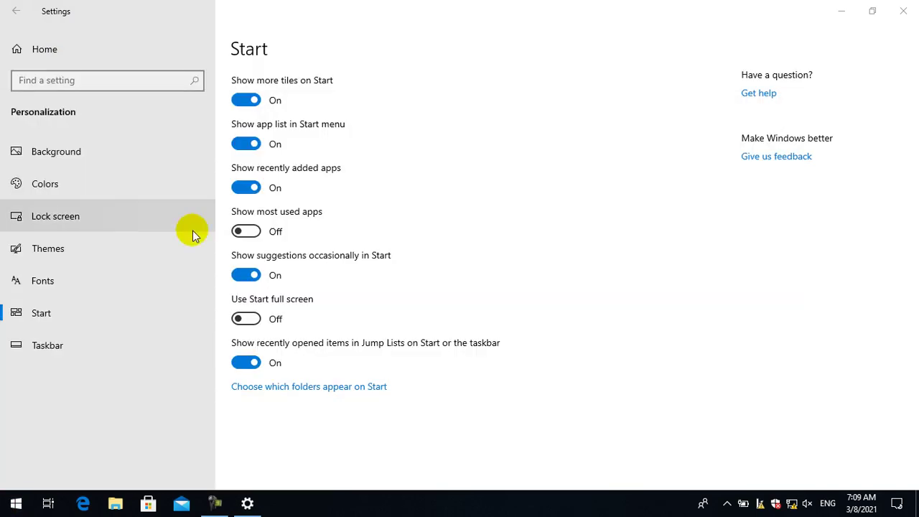
Turn off Show app list in Start menu and inspect the Start menu without its app list.
{"action": "left_click", "coordinate": [239, 149]}
{"action": "left_click", "coordinate": [16, 505]}
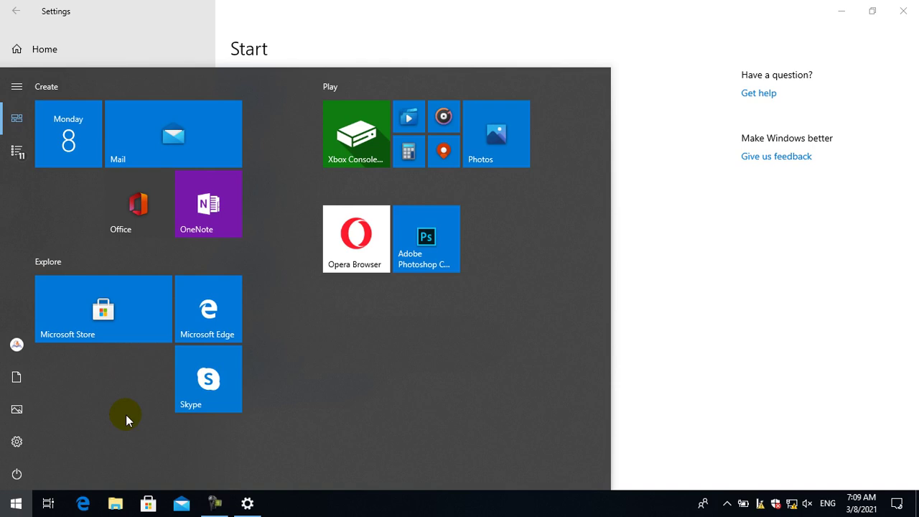
{"action": "left_click", "coordinate": [428, 28]}
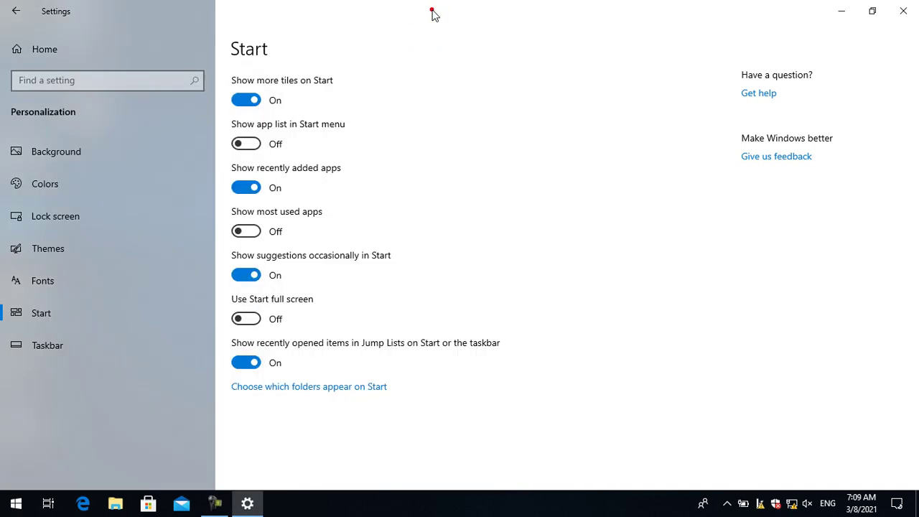
{"action": "left_click", "coordinate": [10, 504]}
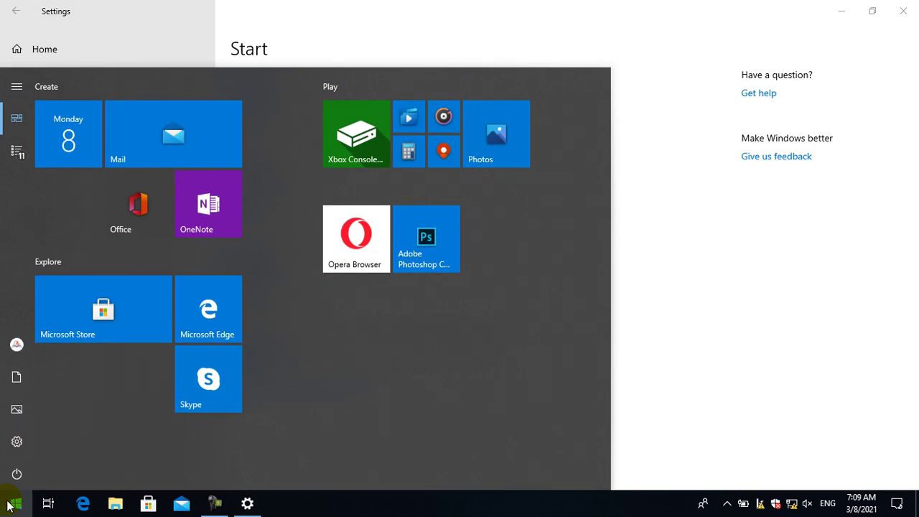
{"action": "left_click", "coordinate": [327, 26]}
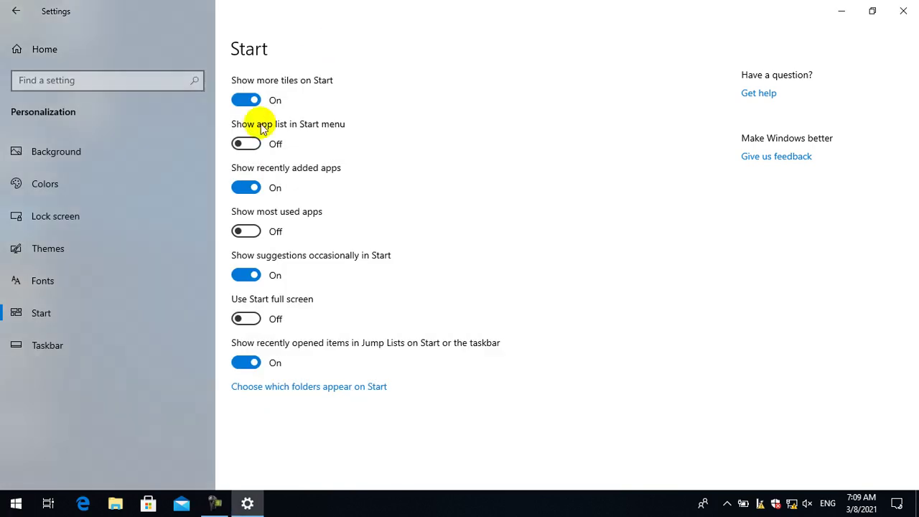
Turn Show app list in Start menu back on and check the app list in the Start menu.
{"action": "left_click", "coordinate": [252, 145]}
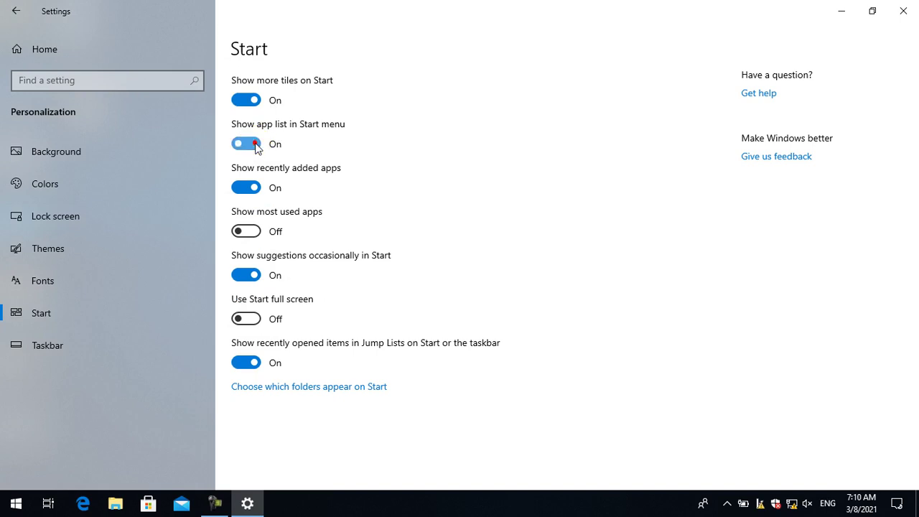
{"action": "left_click", "coordinate": [20, 510]}
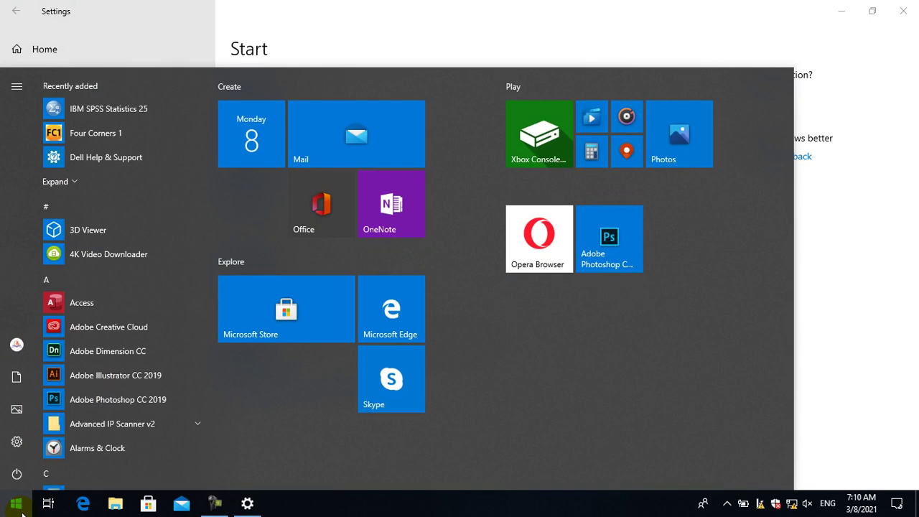
{"action": "left_click", "coordinate": [383, 36]}
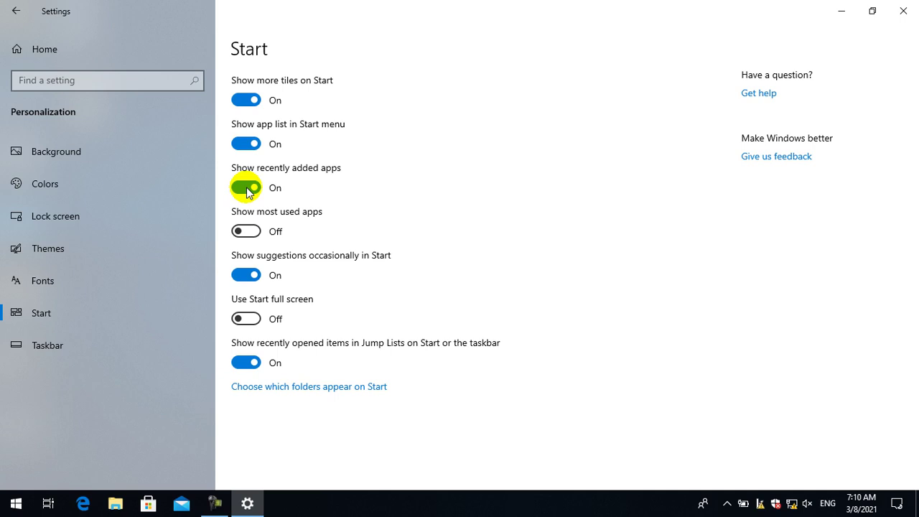
View the recently added apps in the Start menu, turn off Show recently added apps, and check the Start menu again.
{"action": "left_click", "coordinate": [8, 505]}
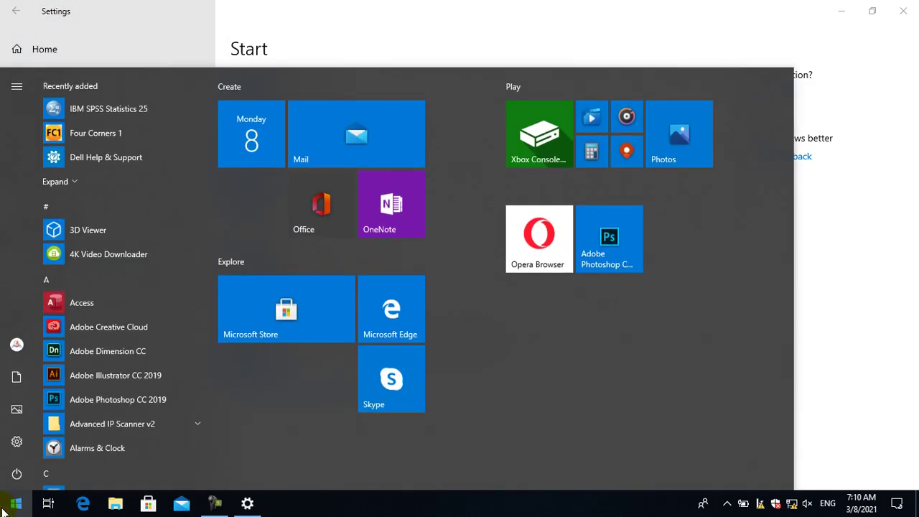
{"action": "left_click", "coordinate": [3, 508]}
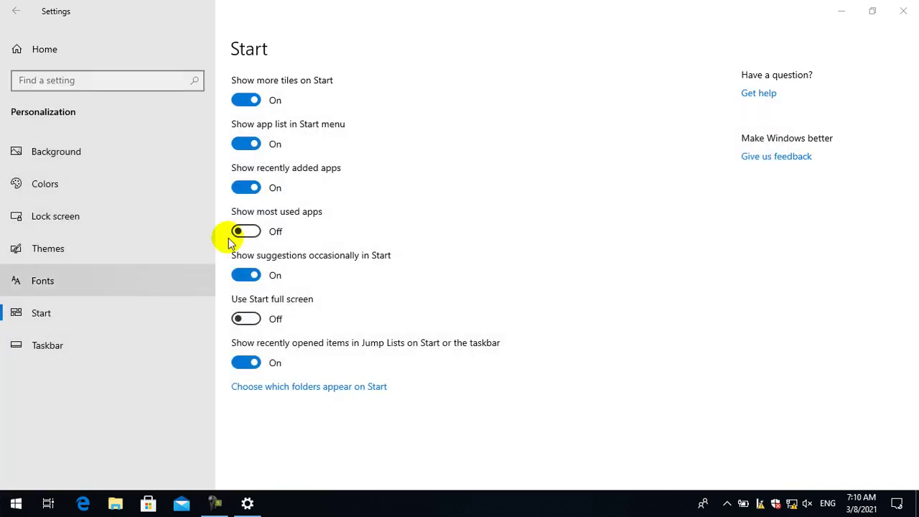
{"action": "left_click", "coordinate": [244, 188]}
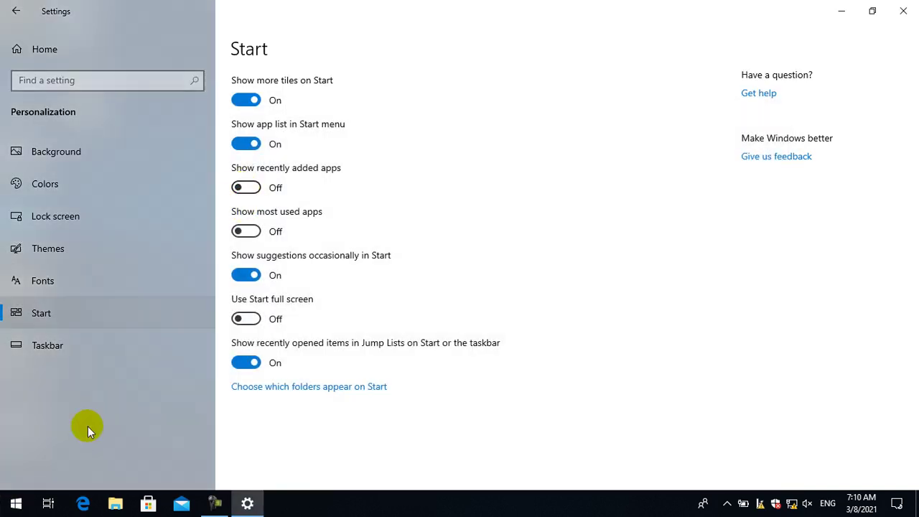
{"action": "left_click", "coordinate": [15, 507]}
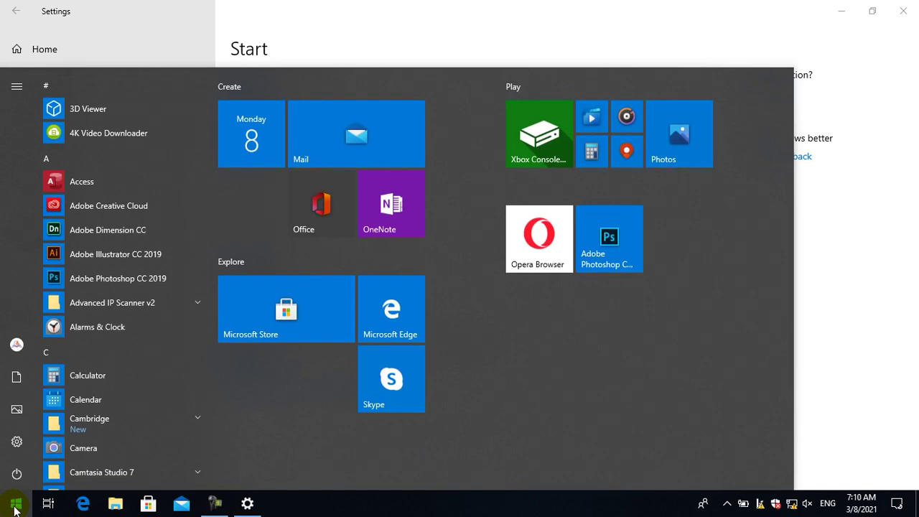
{"action": "left_click", "coordinate": [15, 507]}
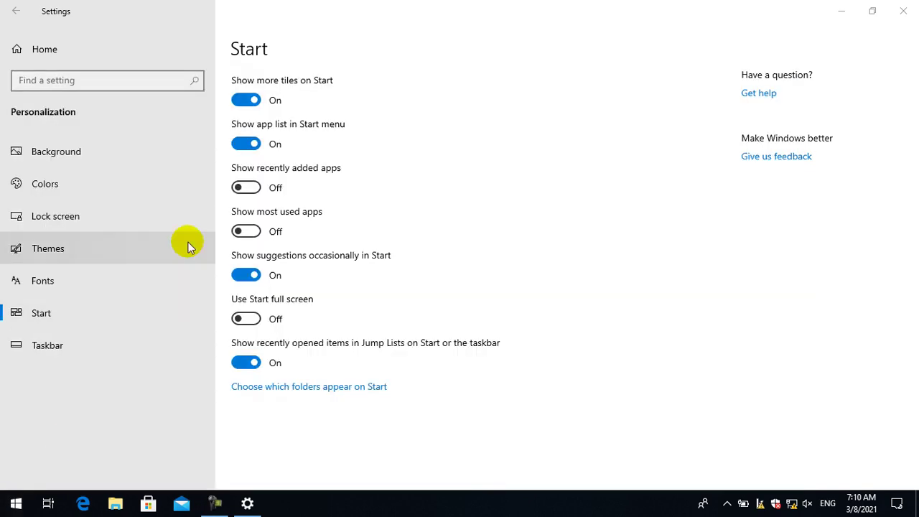
Turn Show recently added apps back on and check the app list in the Start menu.
{"action": "left_click", "coordinate": [251, 189]}
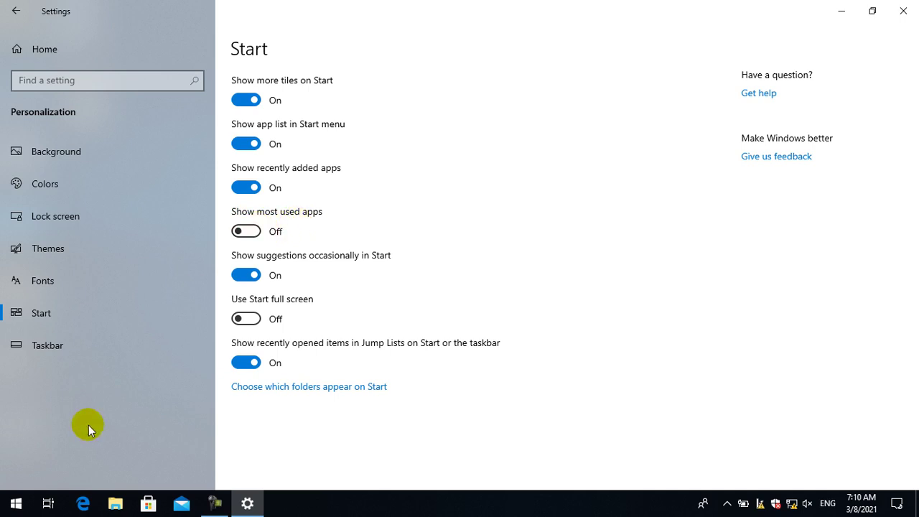
{"action": "left_click", "coordinate": [17, 503]}
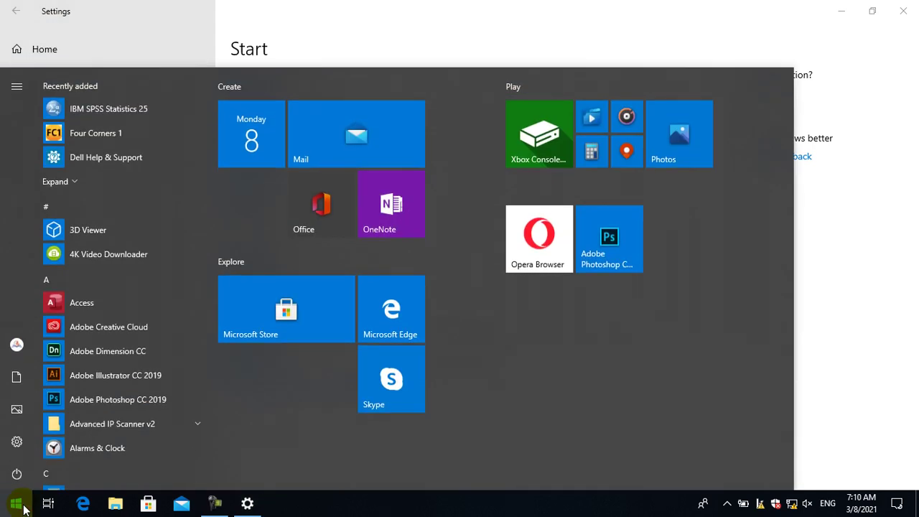
{"action": "left_click", "coordinate": [22, 506]}
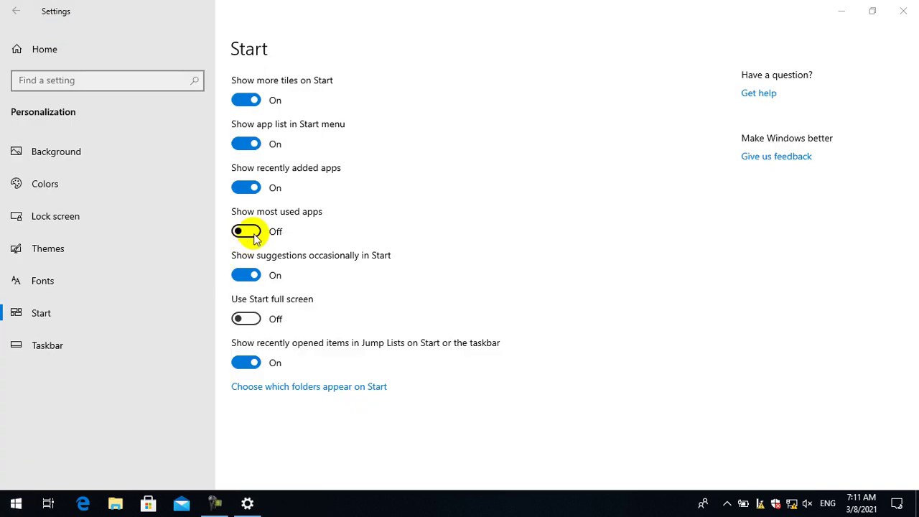
Turn on Show most used apps, check the Start menu's Most used group, and turn the option off again.
{"action": "left_click", "coordinate": [257, 236]}
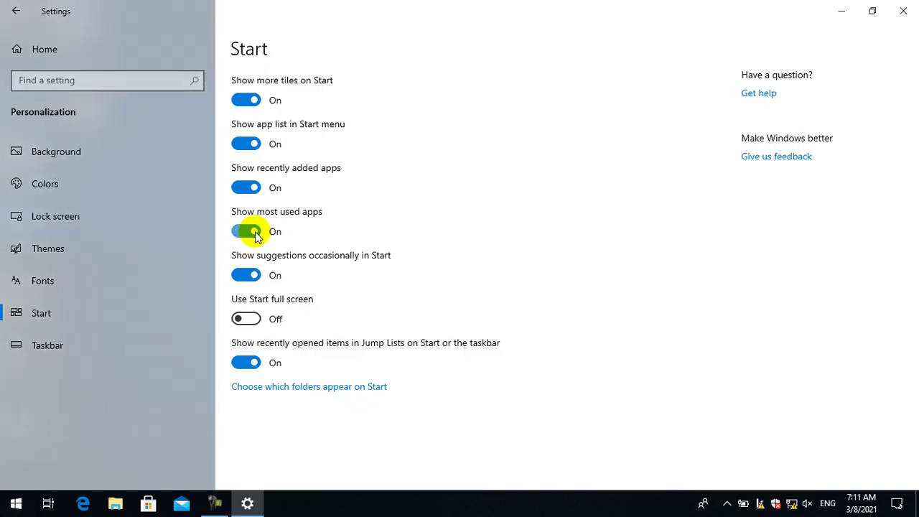
{"action": "left_click", "coordinate": [6, 504]}
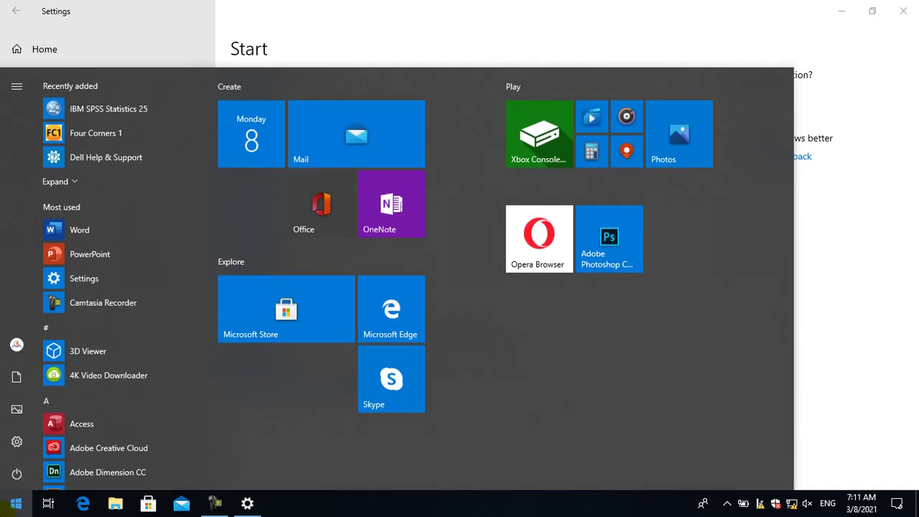
{"action": "left_click", "coordinate": [8, 504]}
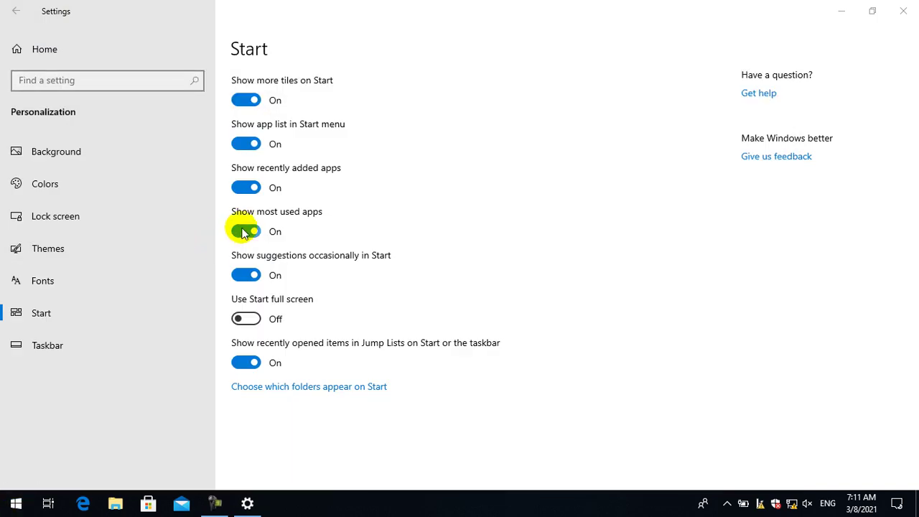
{"action": "left_click", "coordinate": [241, 231]}
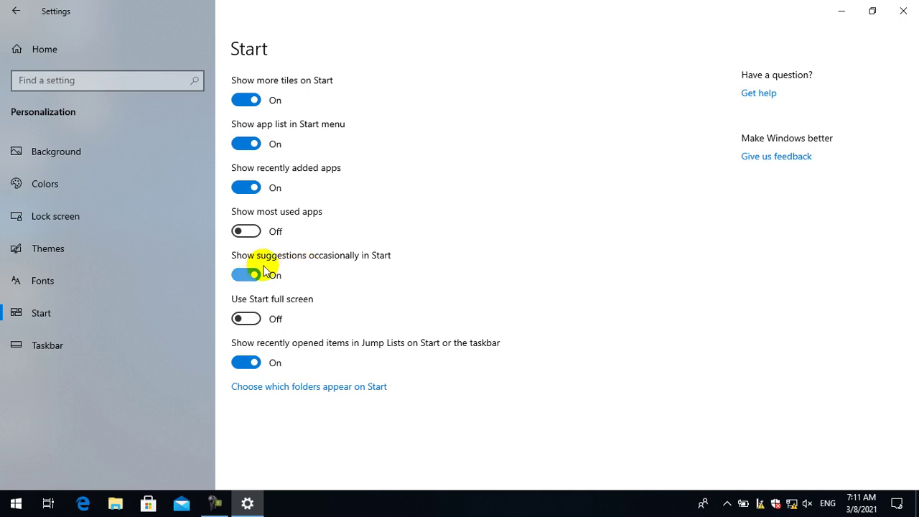
Turn off Show suggestions occasionally in Start and check the Start menu for changes.
{"action": "left_click", "coordinate": [246, 274]}
{"action": "key", "text": "super"}
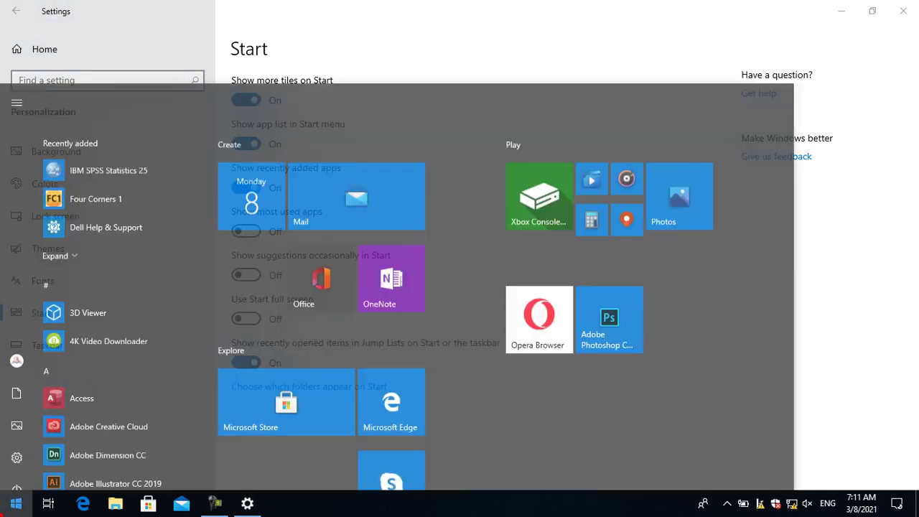
{"action": "key", "text": "super"}
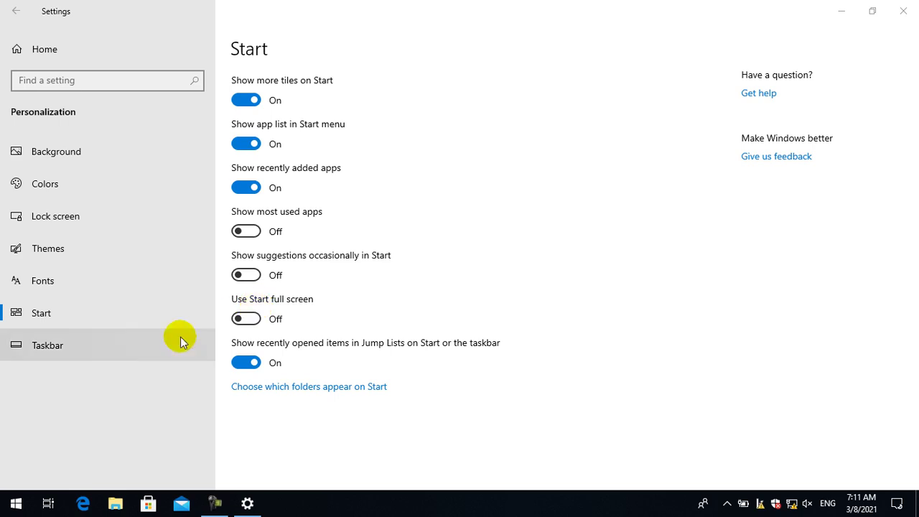
{"action": "left_click", "coordinate": [5, 510]}
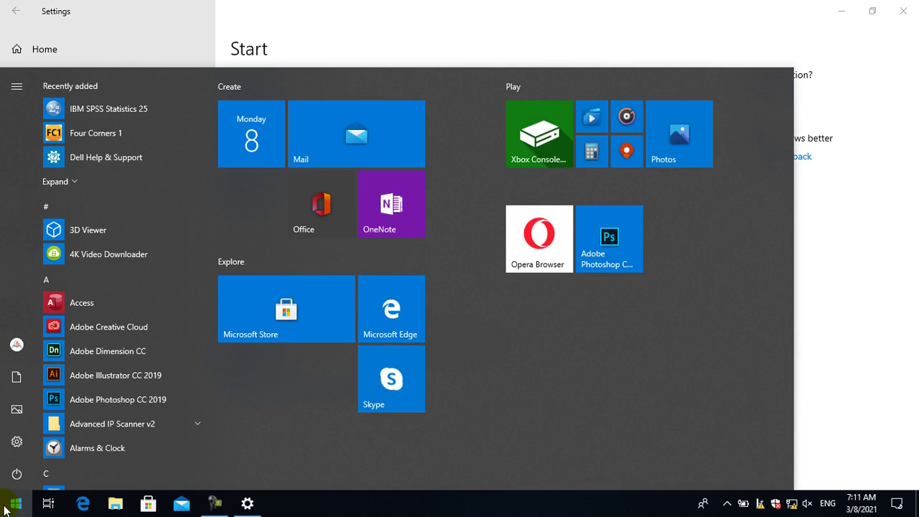
{"action": "left_click", "coordinate": [4, 510]}
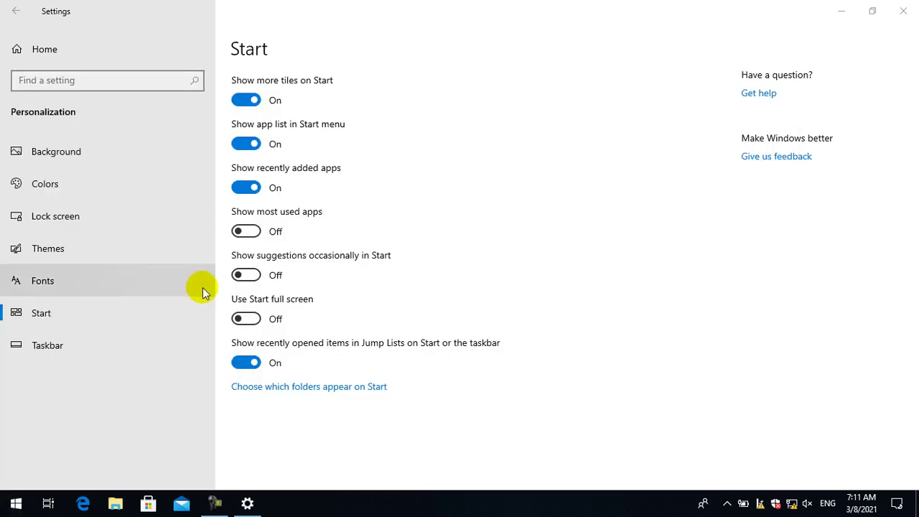
Turn on Use Start full screen, view the full-screen Start menu, and return to Settings to turn the option off.
{"action": "left_click", "coordinate": [254, 321]}
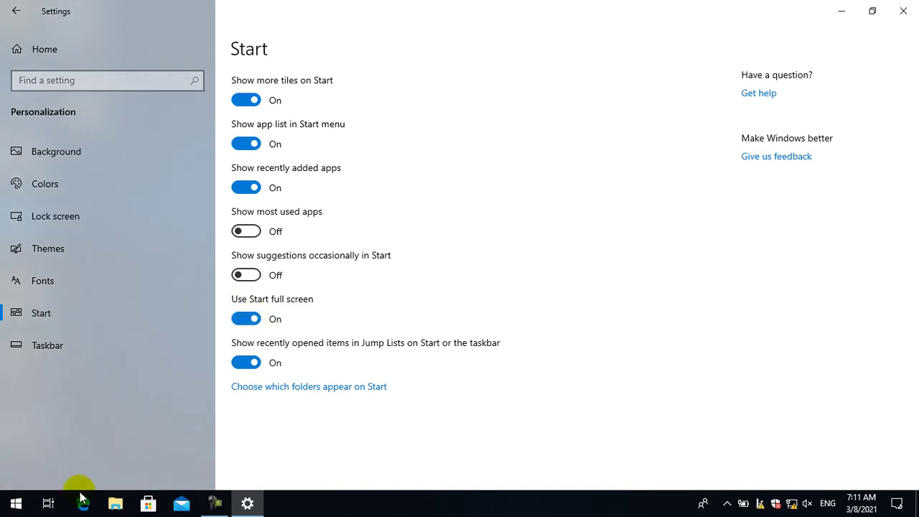
{"action": "left_click", "coordinate": [19, 509]}
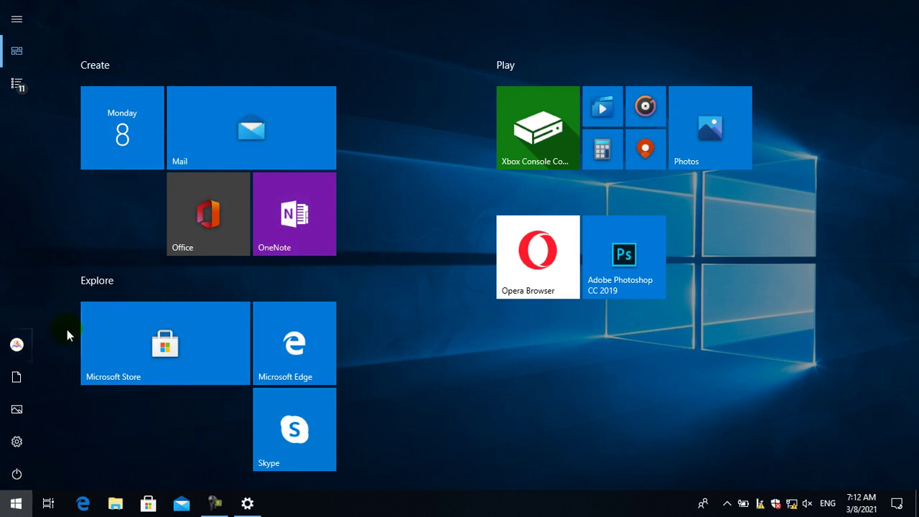
{"action": "left_click", "coordinate": [247, 505]}
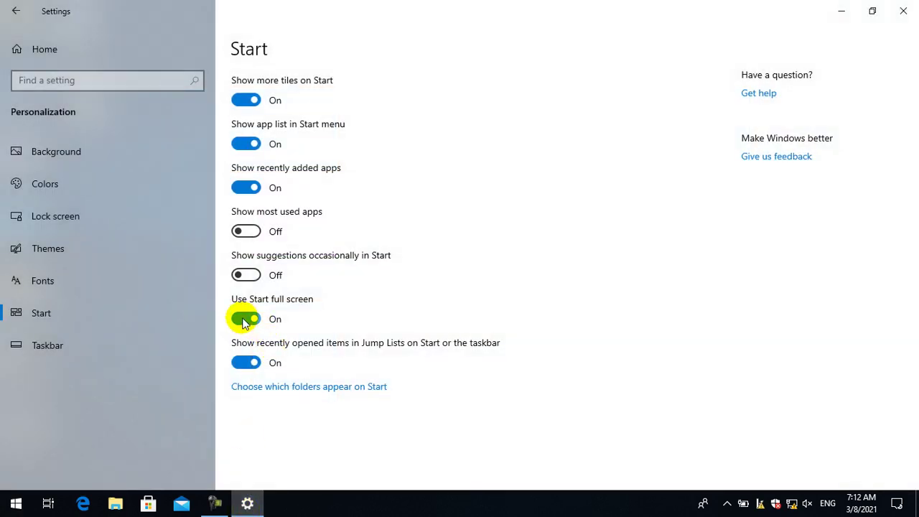
{"action": "left_click", "coordinate": [244, 320]}
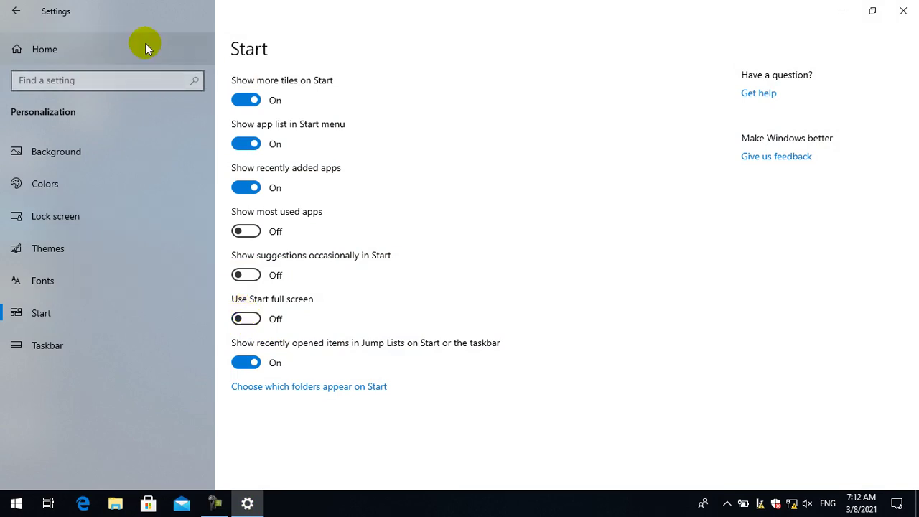
Close Settings and reopen the Start page of the Personalization settings from the Start menu.
{"action": "left_click", "coordinate": [17, 15]}
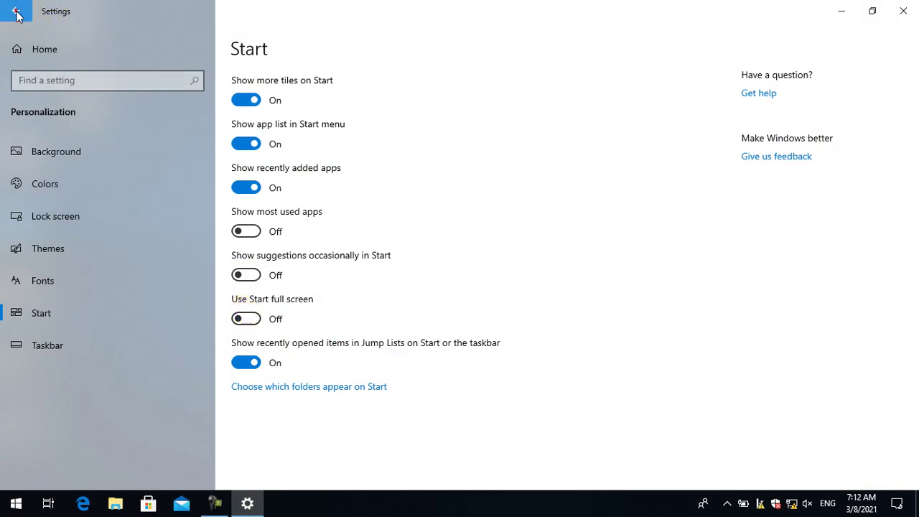
{"action": "left_click", "coordinate": [916, 5]}
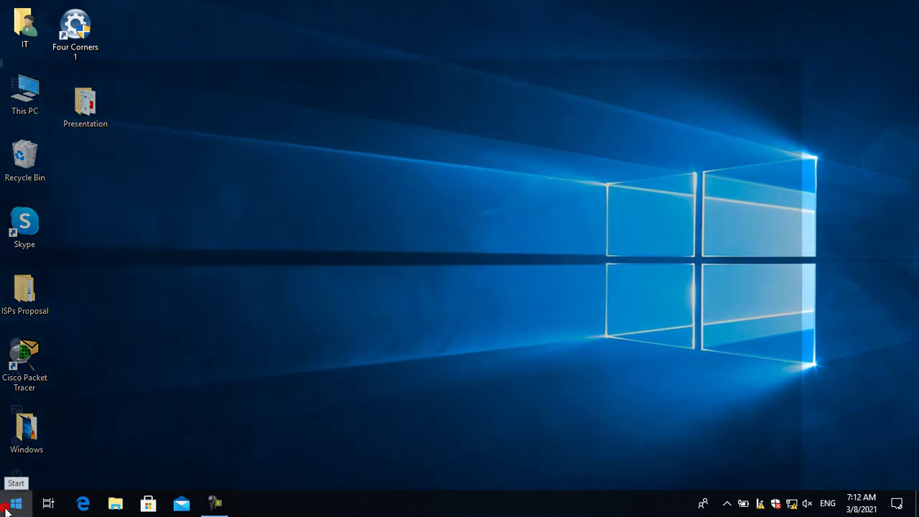
{"action": "left_click", "coordinate": [7, 510]}
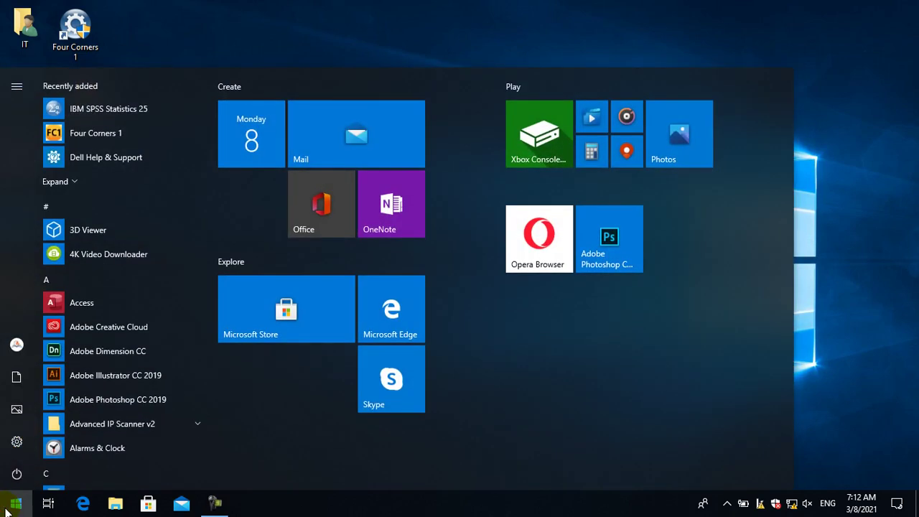
{"action": "left_click", "coordinate": [17, 442]}
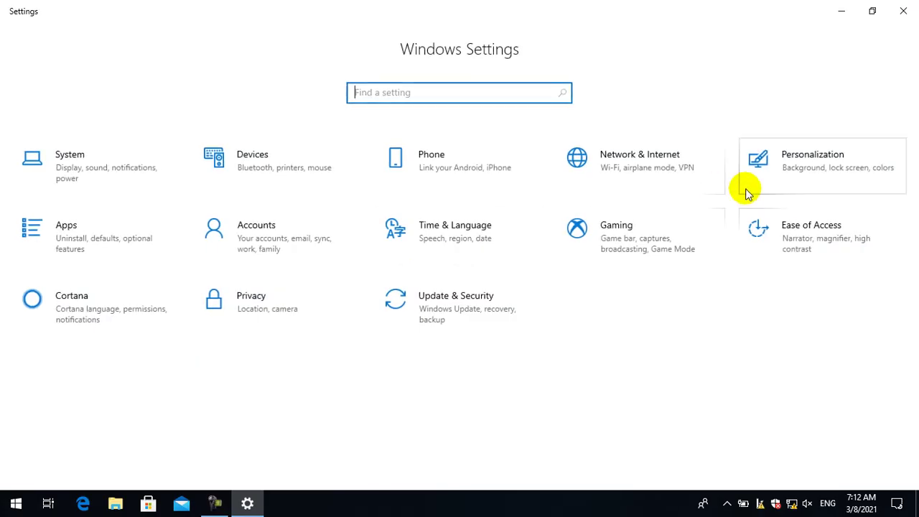
{"action": "left_click", "coordinate": [808, 167]}
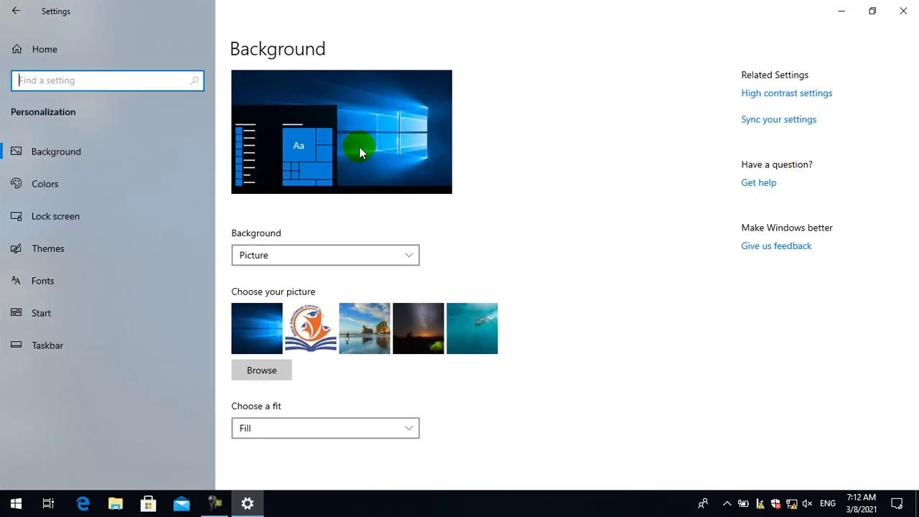
{"action": "left_click", "coordinate": [48, 306]}
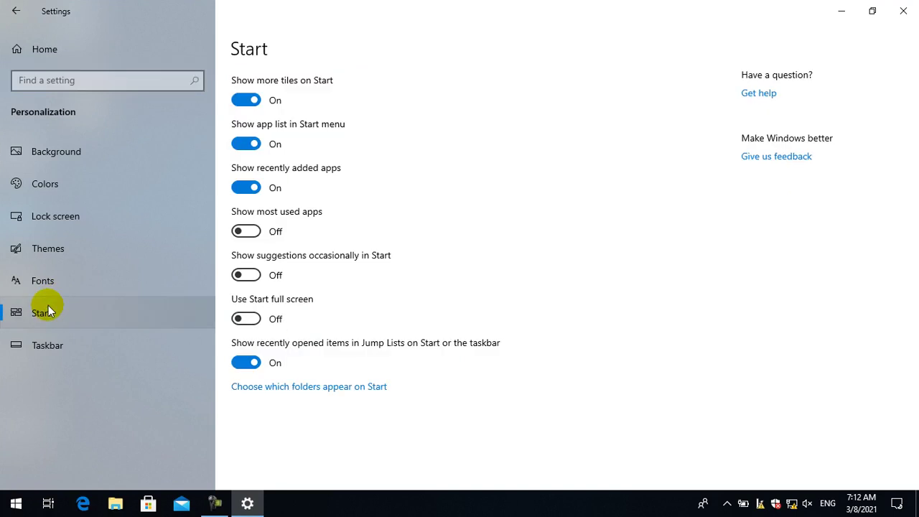
Toggle Use Start full screen on and back off, and check the regular-size Start menu.
{"action": "left_click", "coordinate": [257, 319]}
{"action": "left_click", "coordinate": [248, 319]}
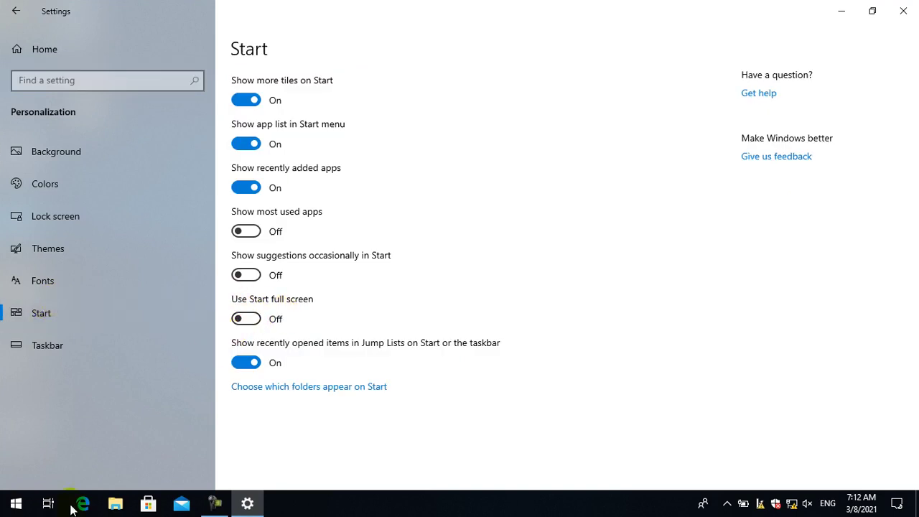
{"action": "left_click", "coordinate": [14, 503]}
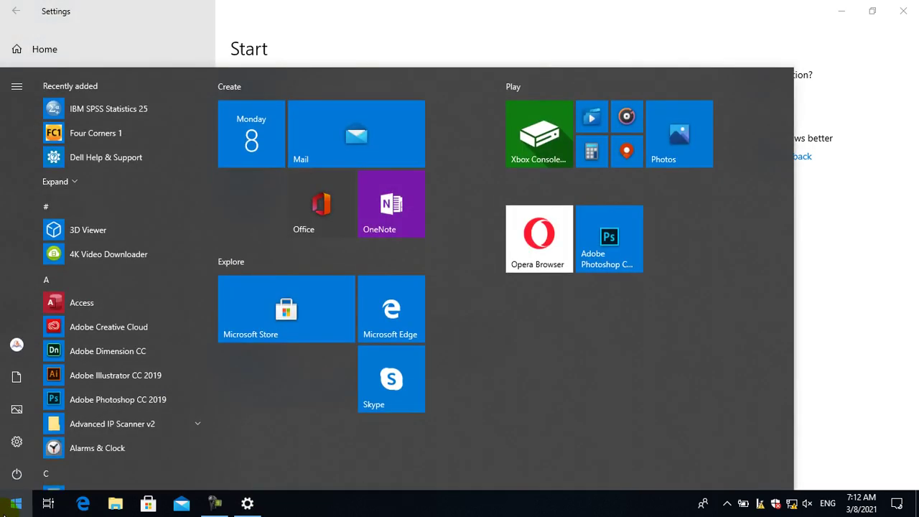
{"action": "left_click", "coordinate": [15, 502]}
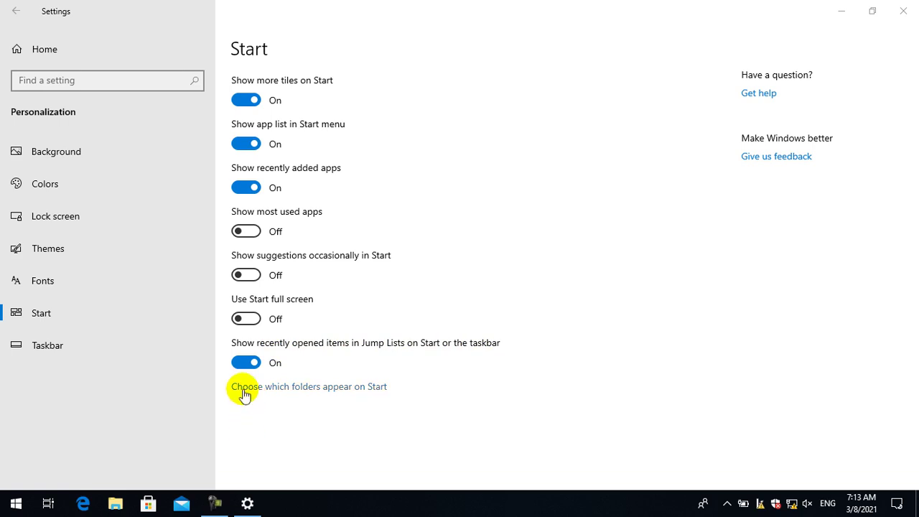
Toggle Show recently opened items in Jump Lists on Start or the taskbar off and back on.
{"action": "left_click", "coordinate": [245, 364]}
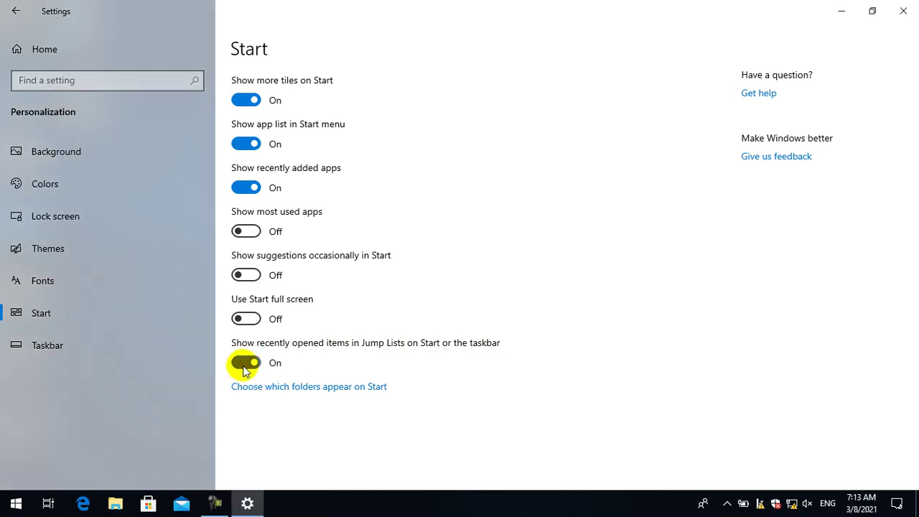
{"action": "left_click", "coordinate": [251, 367]}
Minimize Settings, launch Word through the Run dialog, and minimize the Word window.
{"action": "left_click", "coordinate": [839, 11]}
{"action": "key", "text": "super+r"}
{"action": "type", "text": "win"}
{"action": "key", "text": "Down"}
{"action": "key", "text": "Return"}
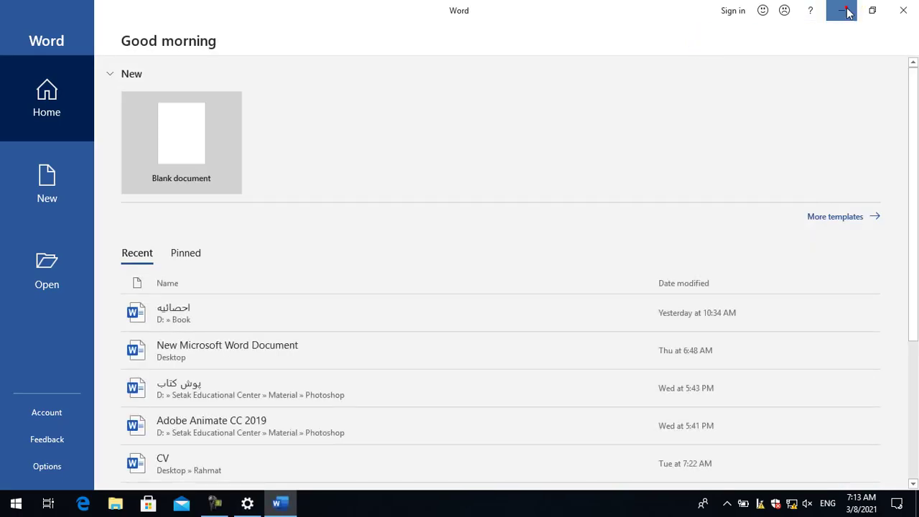
{"action": "left_click", "coordinate": [847, 12]}
Inspect Word's taskbar entry and the Start menu for recently opened items, and return to the Start settings.
{"action": "mouse_move", "coordinate": [278, 512]}
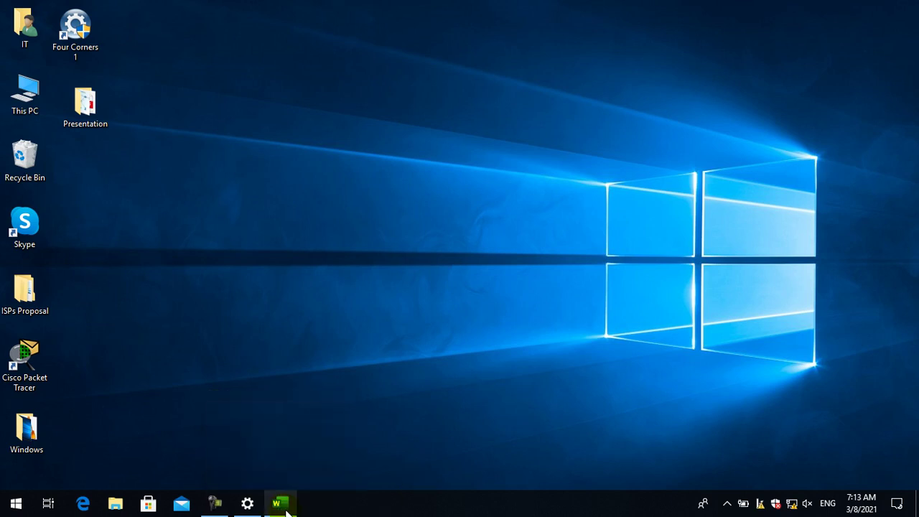
{"action": "left_click", "coordinate": [411, 254]}
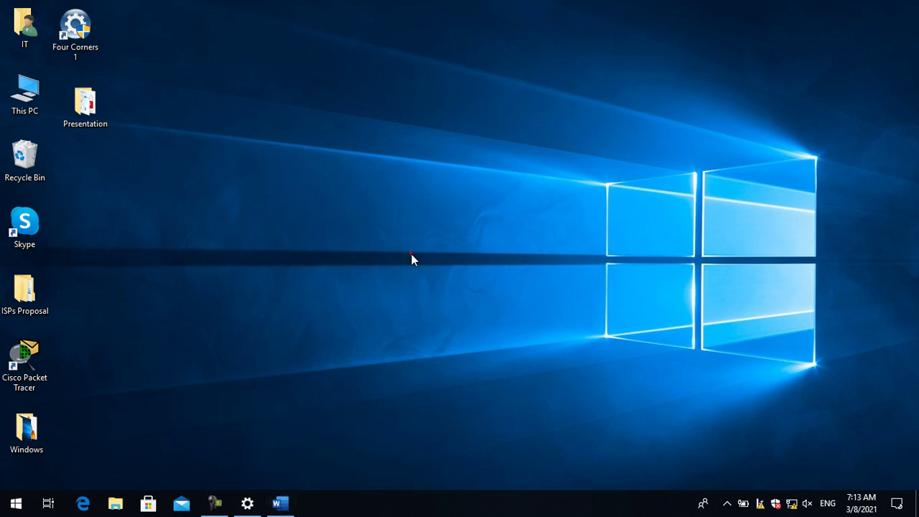
{"action": "left_click", "coordinate": [16, 503]}
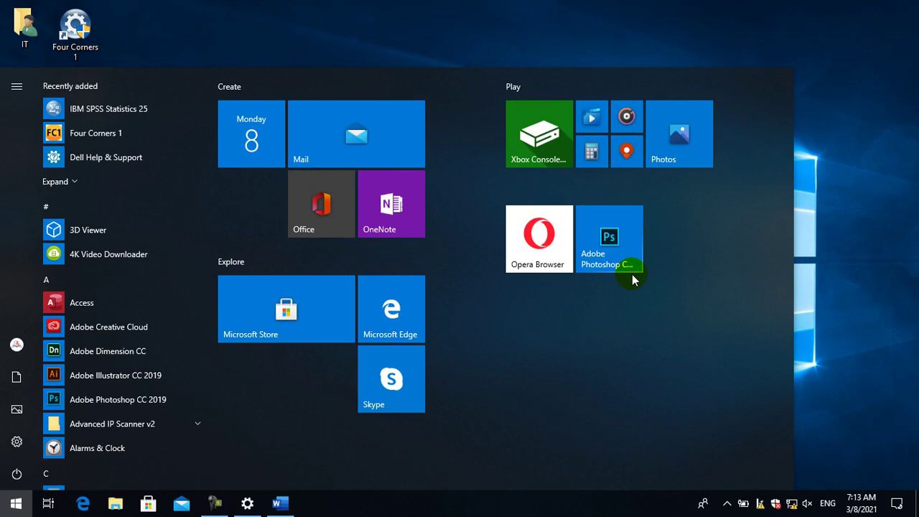
{"action": "left_click", "coordinate": [823, 5]}
{"action": "left_click", "coordinate": [248, 503]}
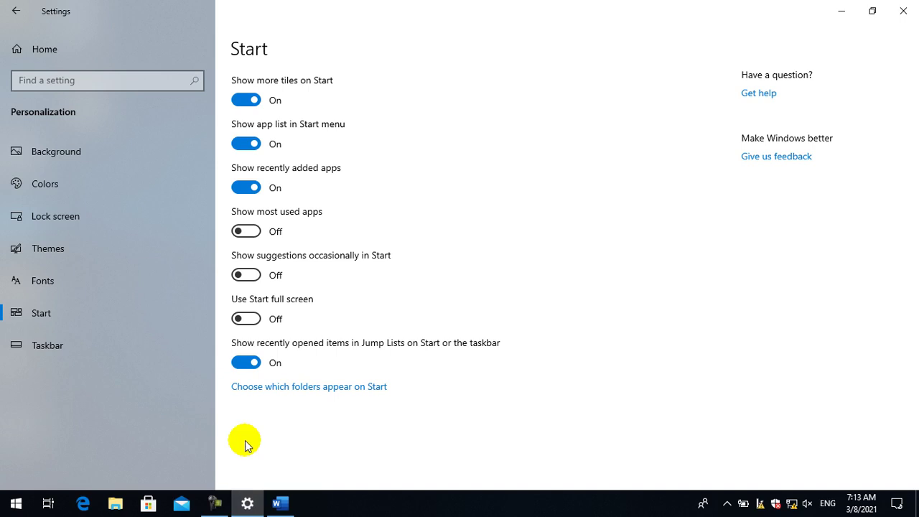
Switch the display of recently opened items in Jump Lists off and back on.
{"action": "left_click", "coordinate": [246, 366]}
{"action": "left_click", "coordinate": [251, 366]}
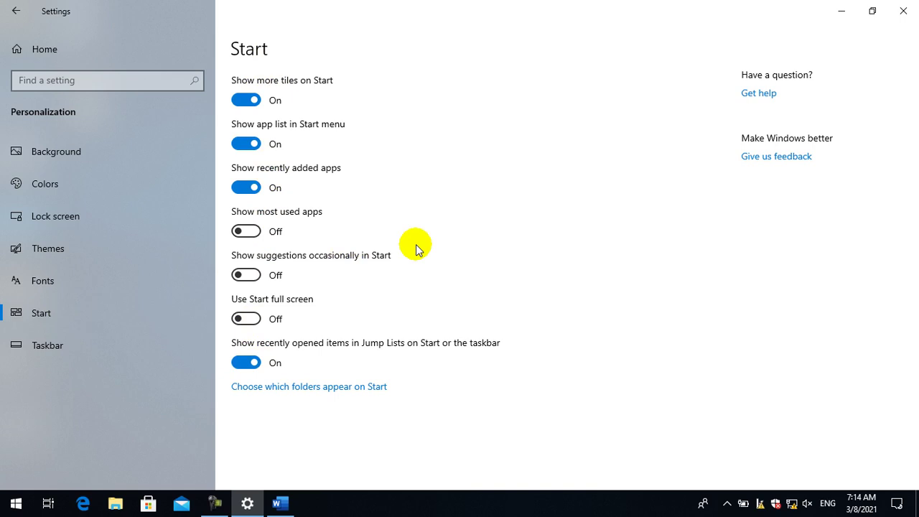
Open the choice of folders that appear on Start, turn on File Explorer, and check it in the Start menu.
{"action": "left_click", "coordinate": [278, 388]}
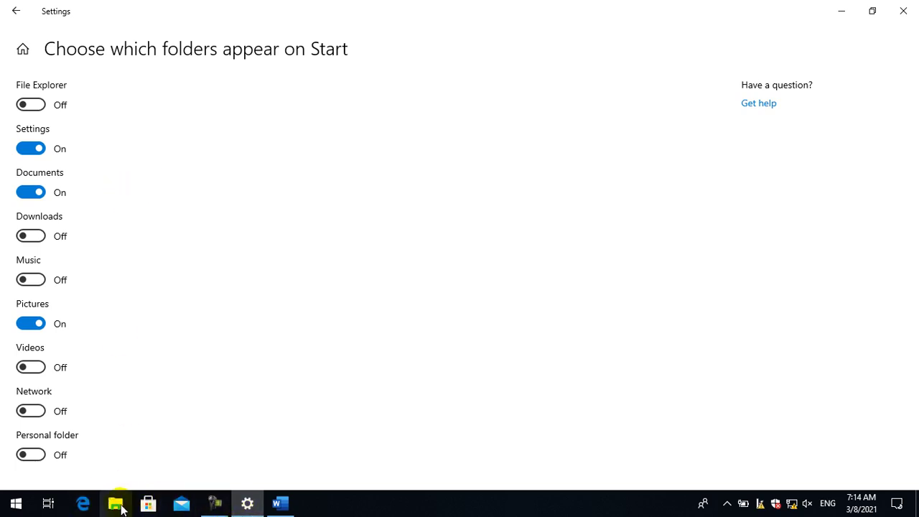
{"action": "left_click", "coordinate": [40, 106]}
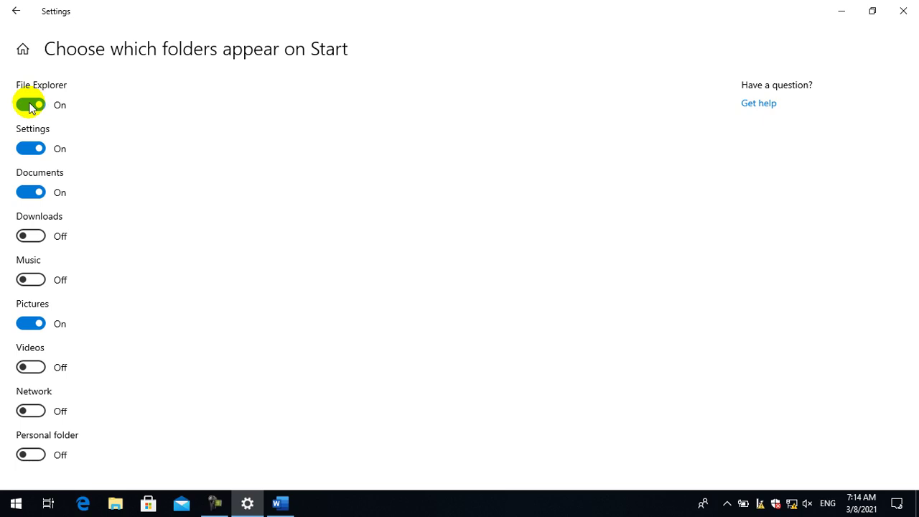
{"action": "left_click", "coordinate": [4, 507]}
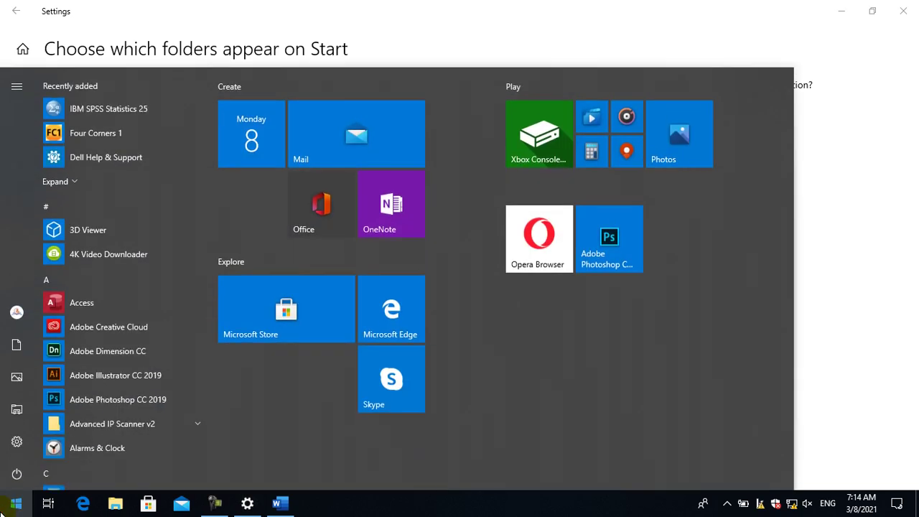
{"action": "left_click", "coordinate": [4, 506]}
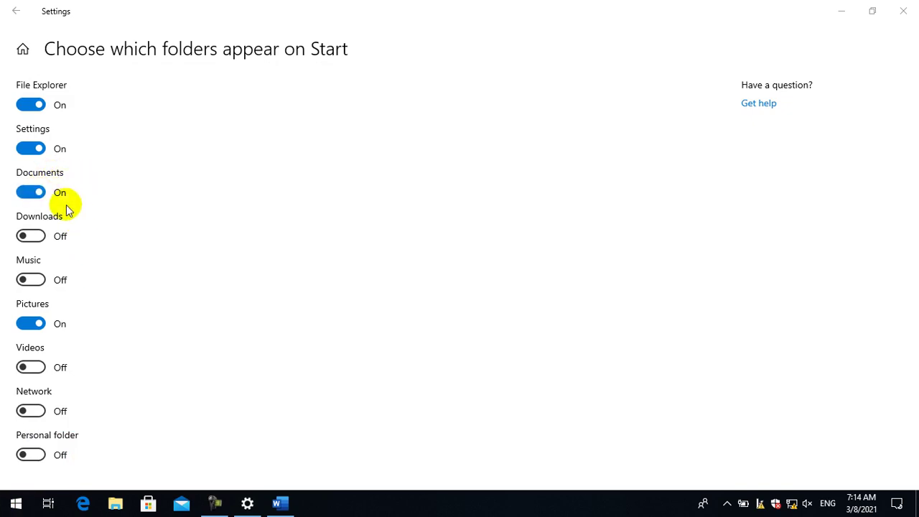
Turn on the Downloads and Music folders for Start and check them in the Start menu.
{"action": "left_click", "coordinate": [40, 236]}
{"action": "left_click", "coordinate": [32, 279]}
{"action": "left_click", "coordinate": [4, 501]}
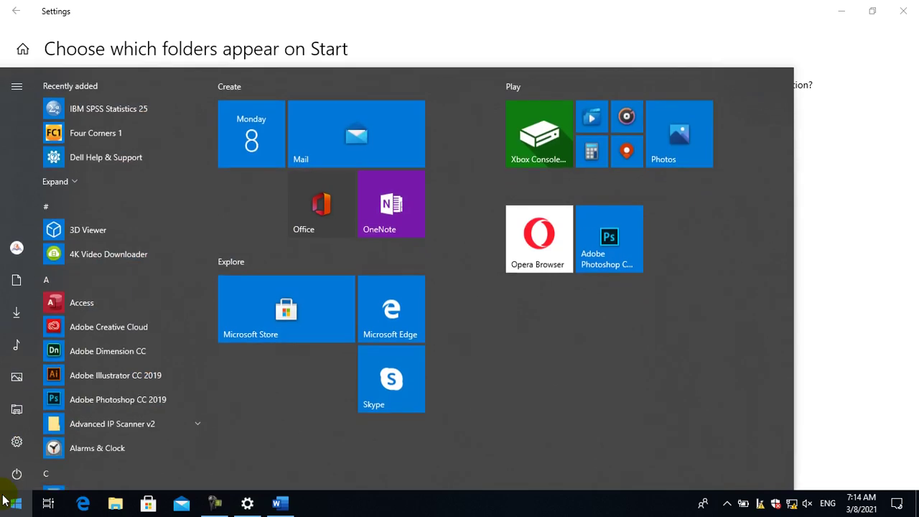
{"action": "left_click", "coordinate": [5, 501]}
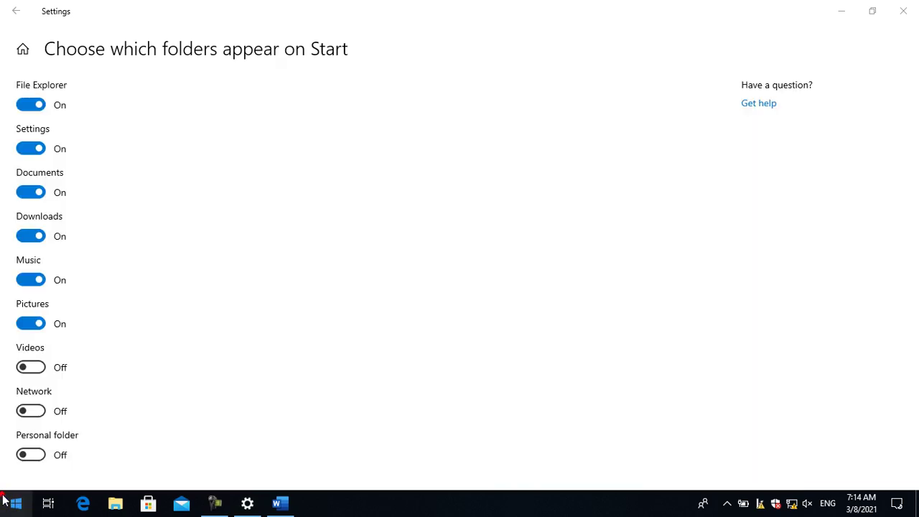
Turn off the Documents, Downloads and Music folders for Start.
{"action": "left_click", "coordinate": [28, 197]}
{"action": "left_click", "coordinate": [30, 236]}
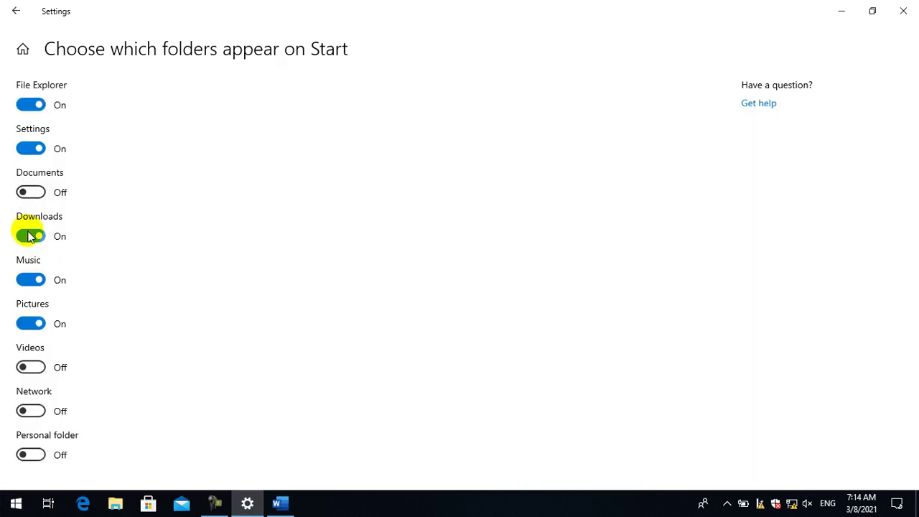
{"action": "left_click", "coordinate": [31, 279]}
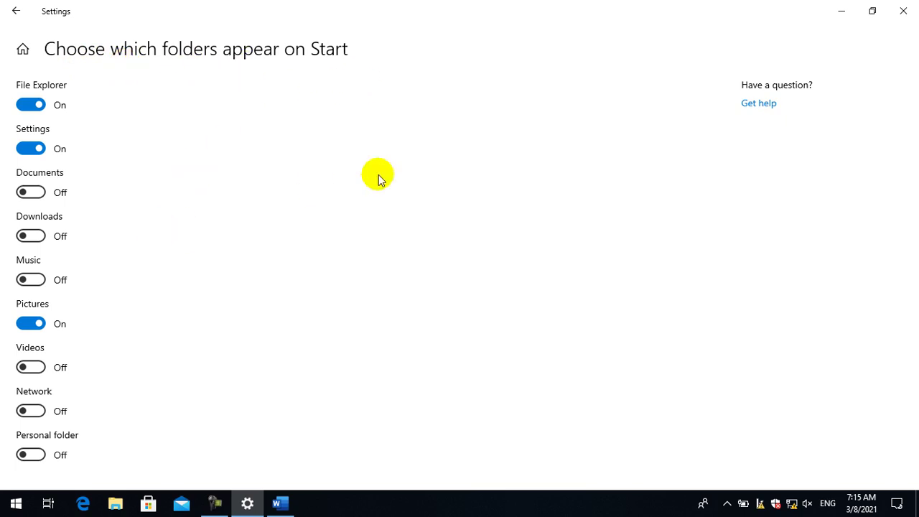
Turn on the Videos, Documents, Downloads, Music and Personal folder entries for Start, and close Settings.
{"action": "left_click", "coordinate": [33, 368]}
{"action": "left_click", "coordinate": [40, 200]}
{"action": "left_click", "coordinate": [39, 234]}
{"action": "left_click", "coordinate": [40, 279]}
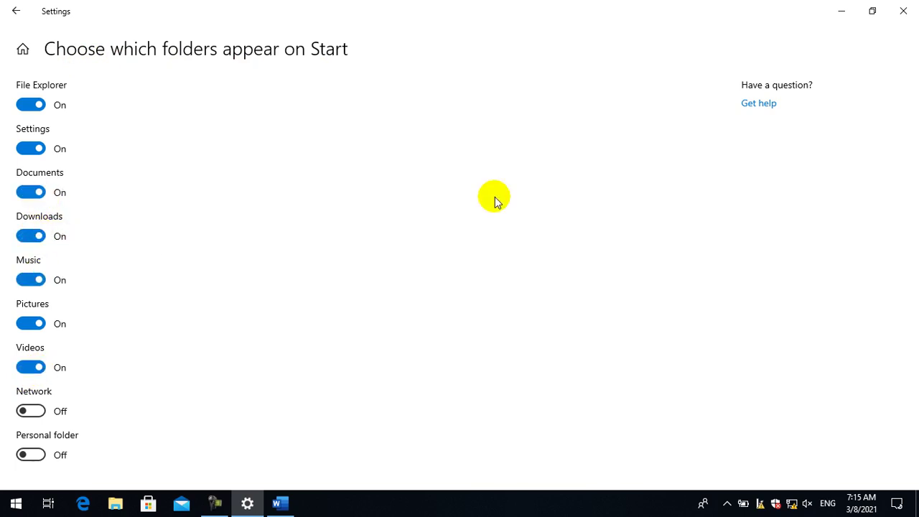
{"action": "left_click", "coordinate": [33, 454]}
{"action": "left_click", "coordinate": [22, 49]}
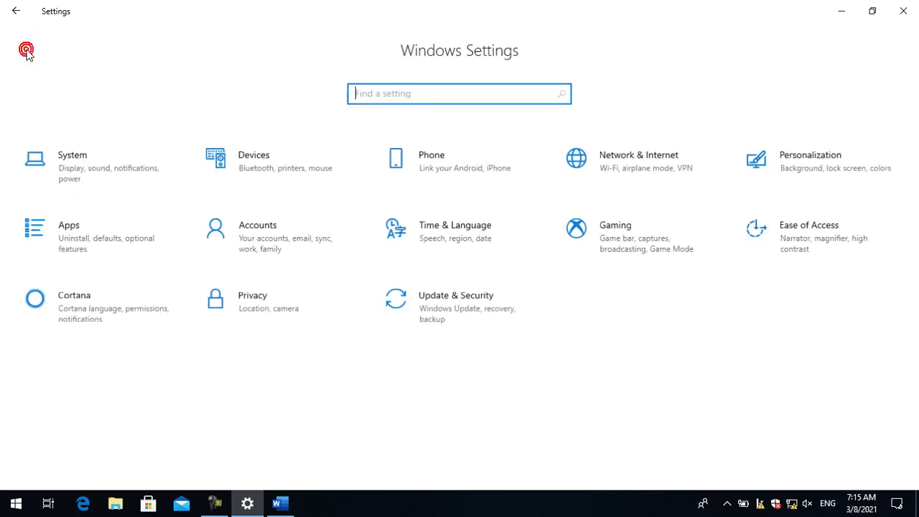
{"action": "left_click", "coordinate": [902, 10]}
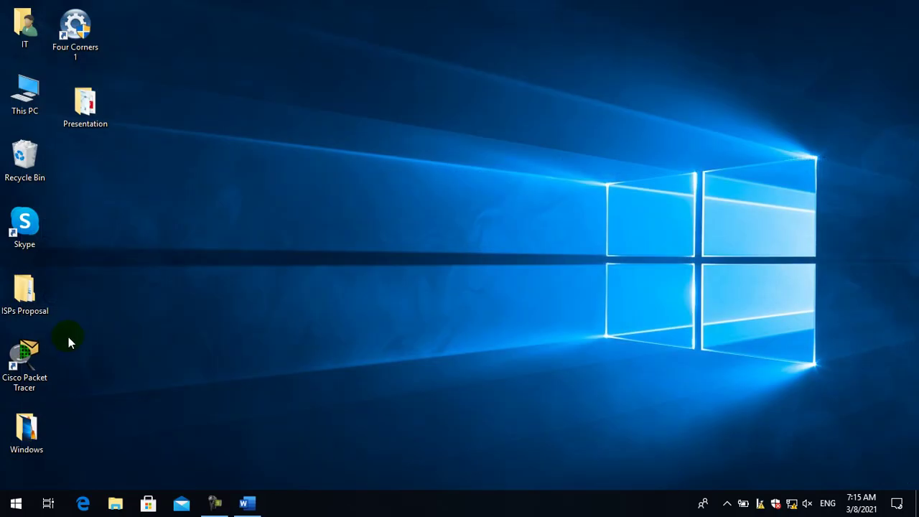
Examine the folder entries in the Start menu with their names expanded, and close the menu.
{"action": "left_click", "coordinate": [11, 506]}
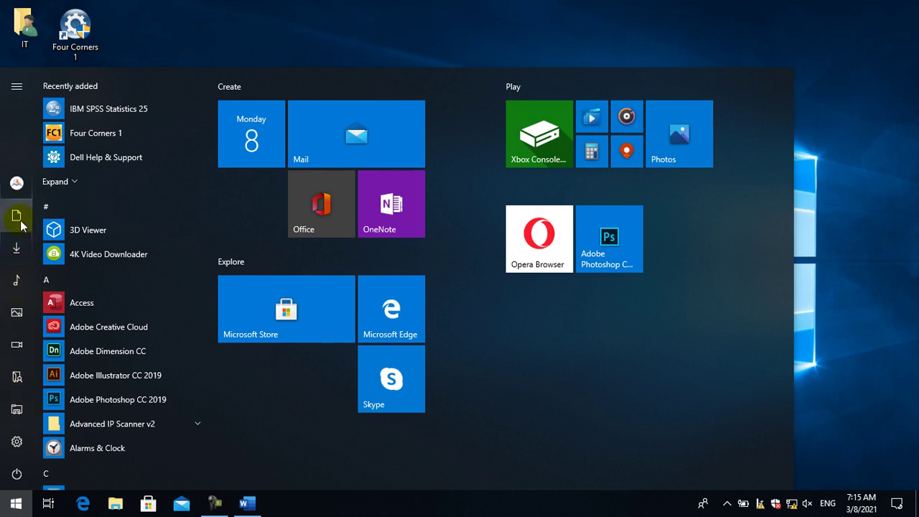
{"action": "left_click", "coordinate": [16, 88]}
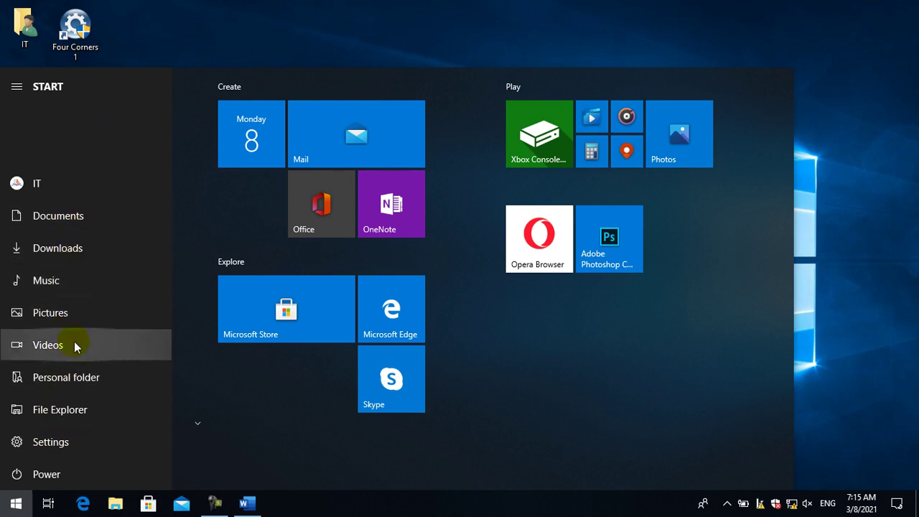
{"action": "left_click", "coordinate": [414, 12]}
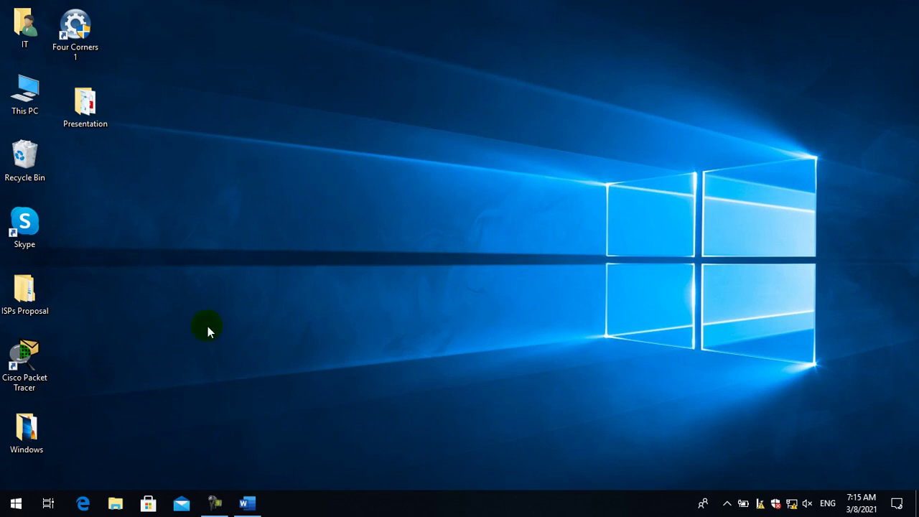
Reopen Settings from the Start menu and return to the choice of folders that appear on Start in Personalization.
{"action": "left_click", "coordinate": [15, 503]}
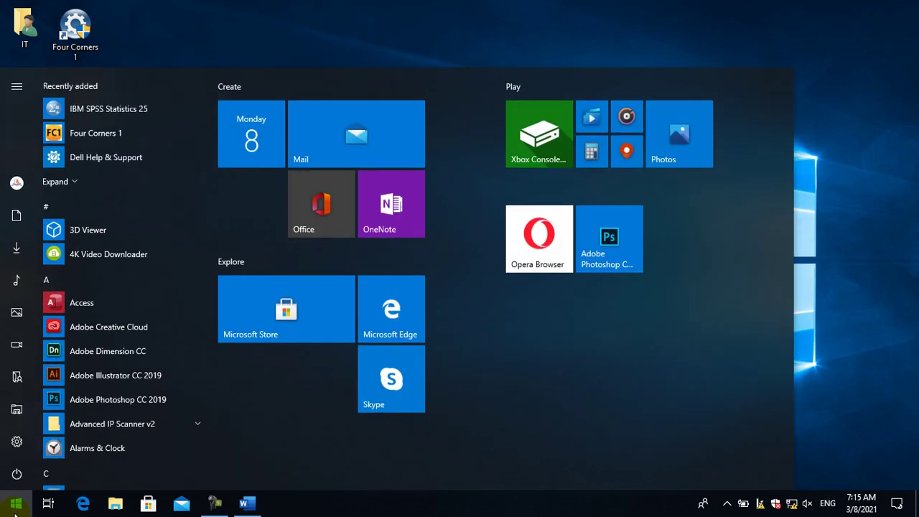
{"action": "left_click", "coordinate": [16, 442]}
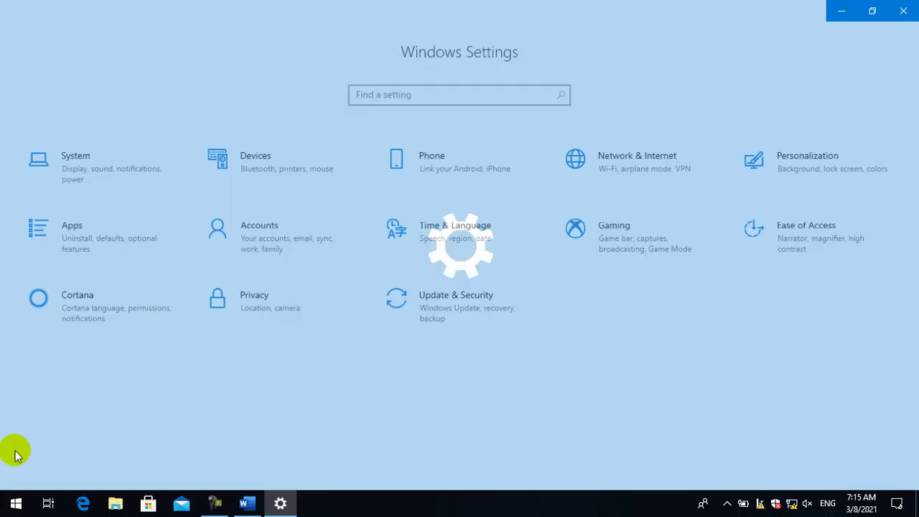
{"action": "left_click", "coordinate": [793, 171]}
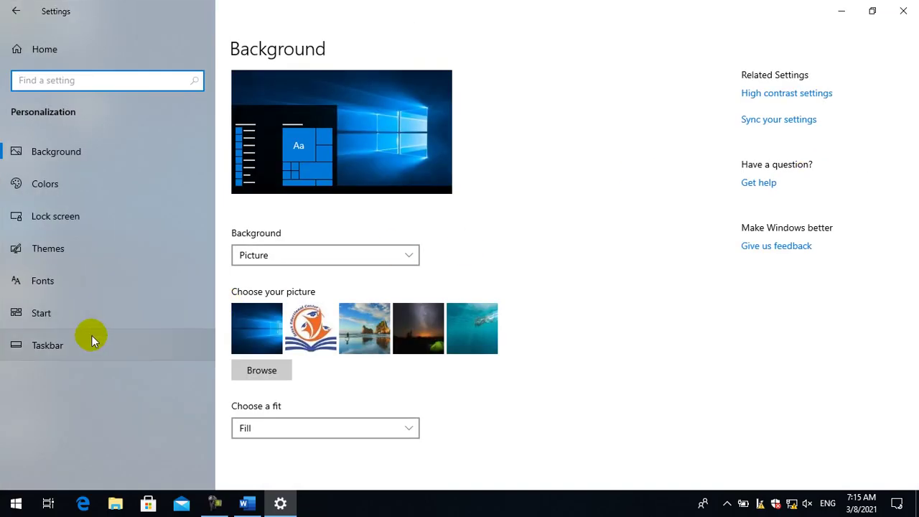
{"action": "left_click", "coordinate": [58, 319]}
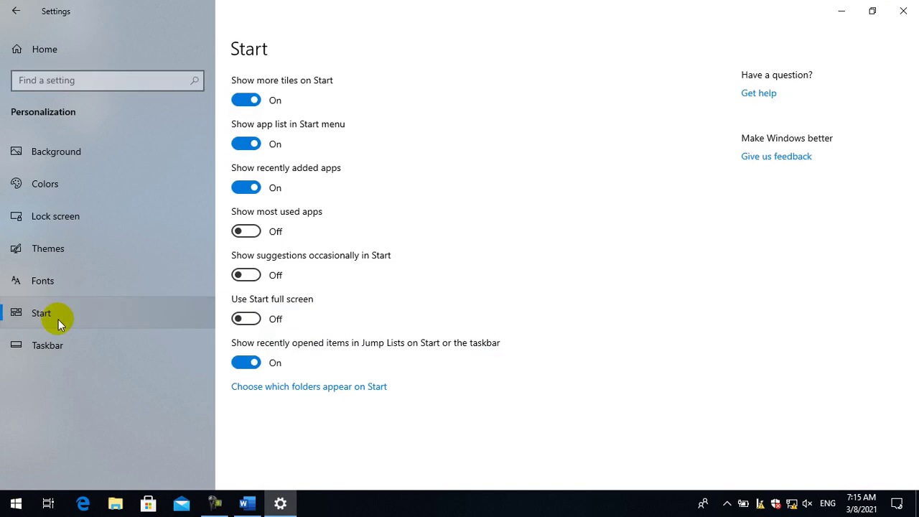
{"action": "left_click", "coordinate": [295, 388]}
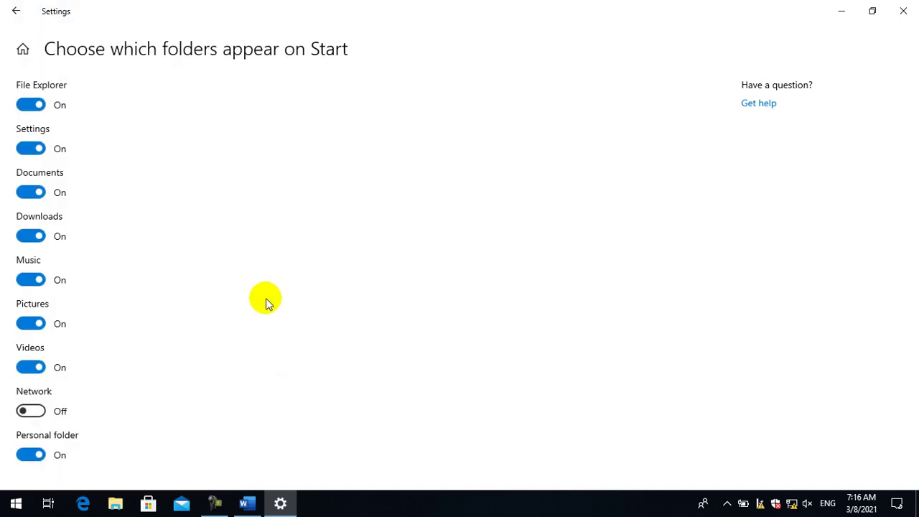
Turn off File Explorer and Documents for Start, comparing the Start menu's folder entries before and after.
{"action": "left_click", "coordinate": [4, 508]}
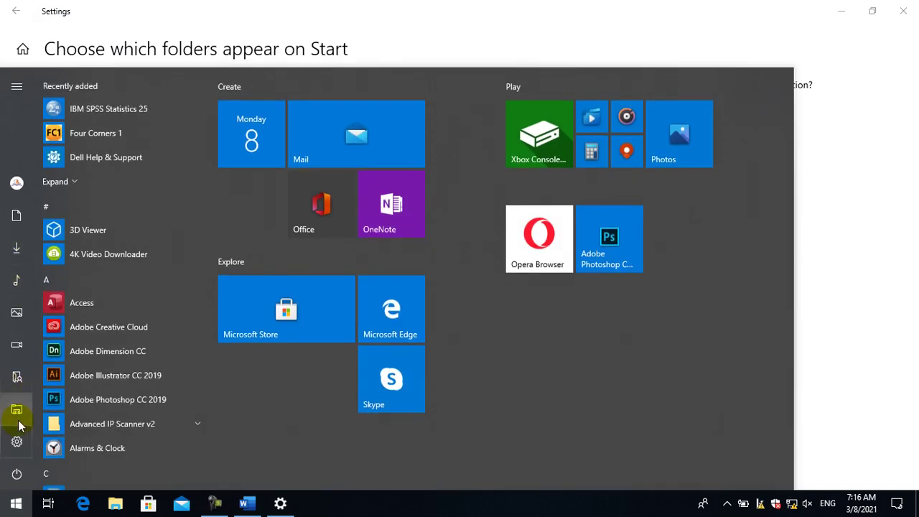
{"action": "left_click", "coordinate": [313, 12]}
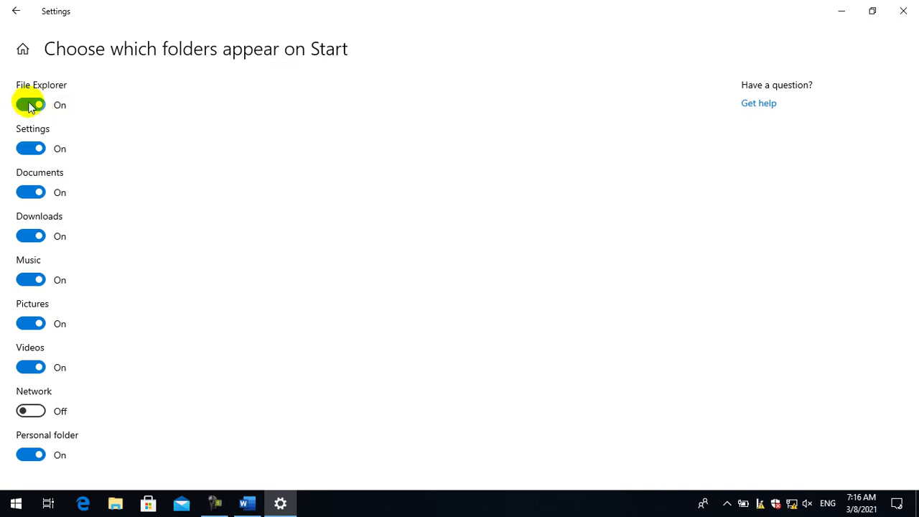
{"action": "left_click", "coordinate": [23, 194]}
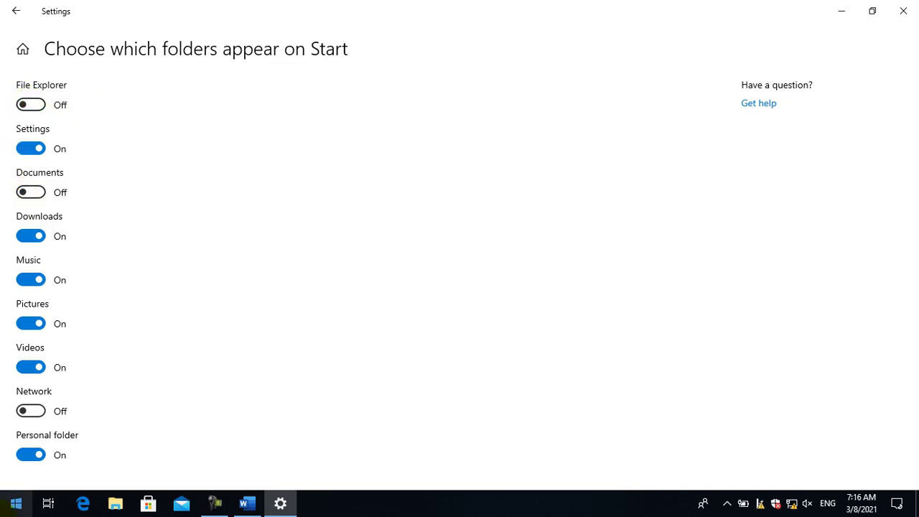
{"action": "left_click", "coordinate": [16, 503]}
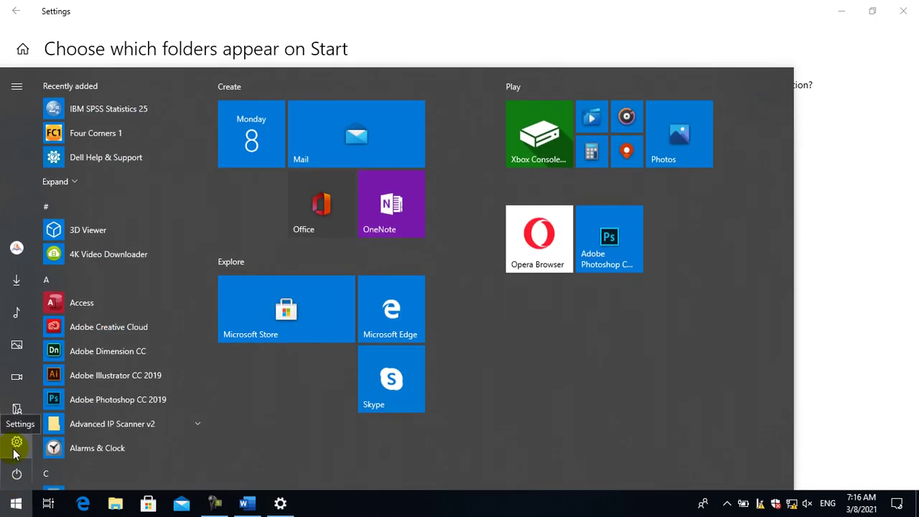
{"action": "left_click", "coordinate": [203, 5]}
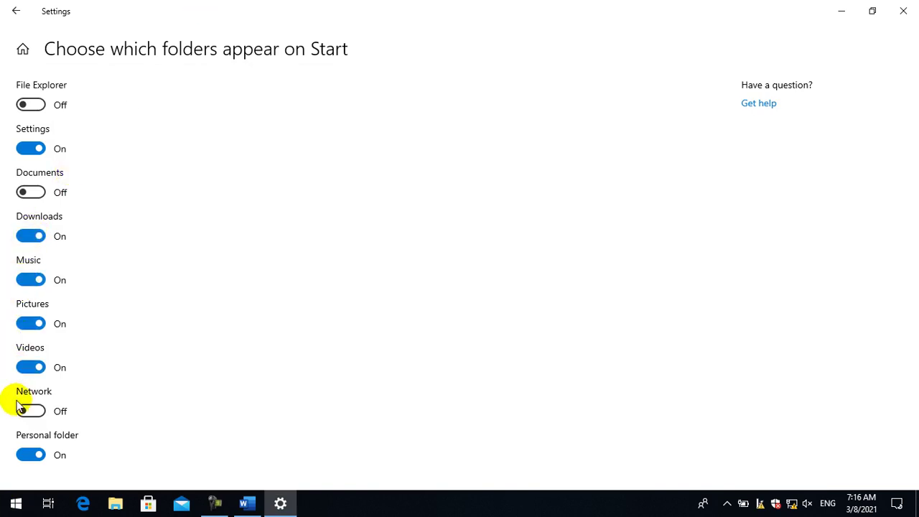
Turn off the Settings entry for Start and check the Start menu.
{"action": "left_click", "coordinate": [29, 149]}
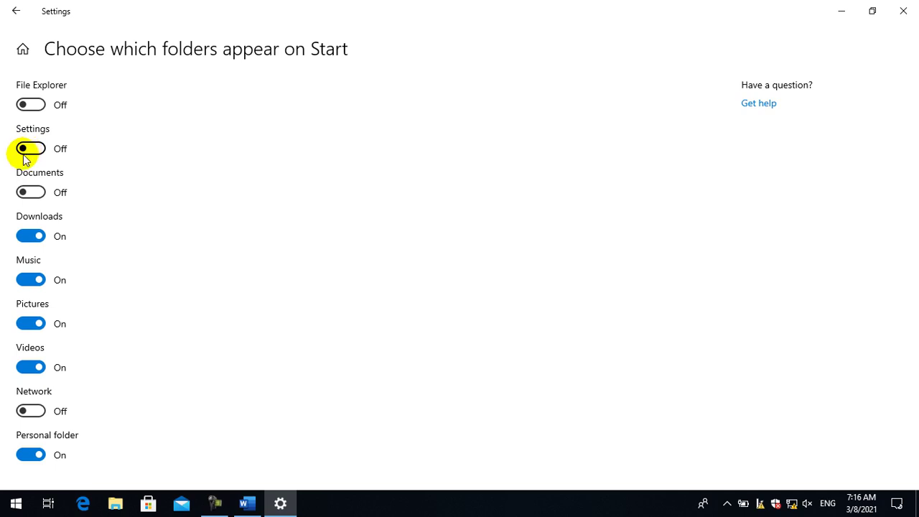
{"action": "left_click", "coordinate": [15, 502]}
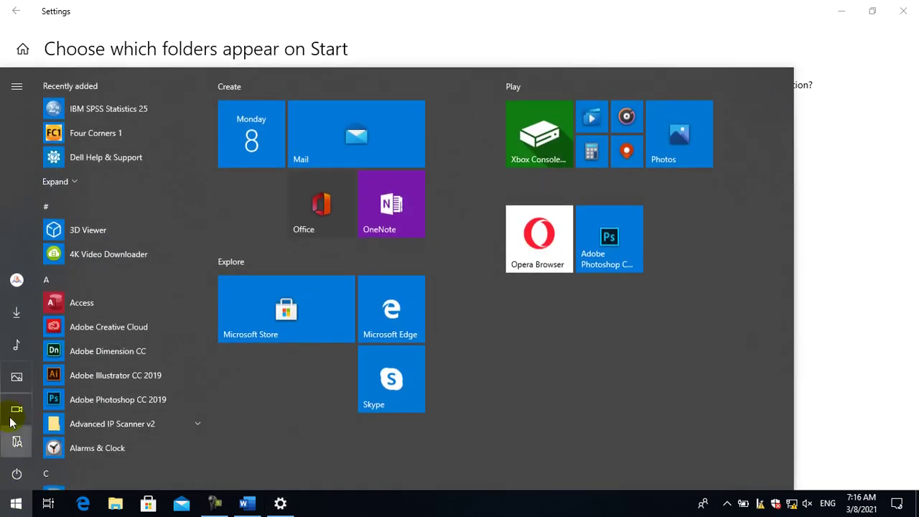
{"action": "left_click", "coordinate": [443, 26]}
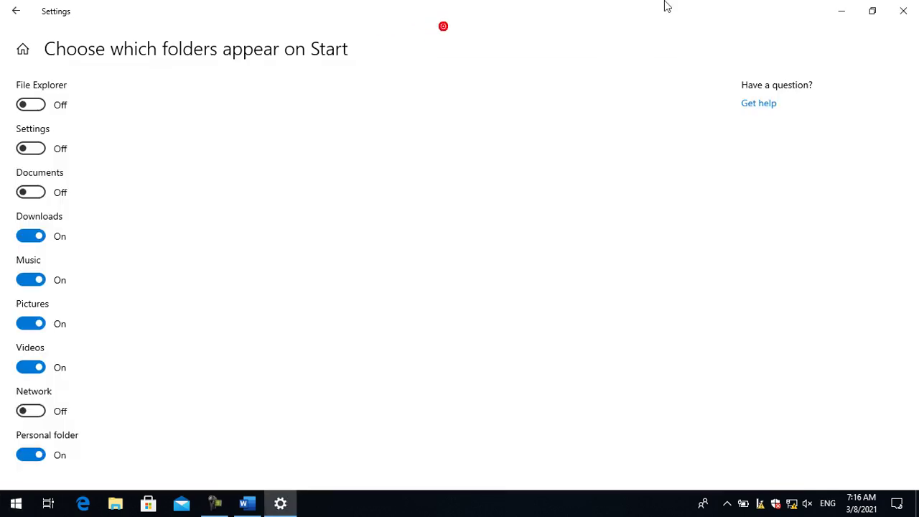
Close the Settings window and inspect the Start menu's remaining folder entries from the desktop.
{"action": "left_click", "coordinate": [907, 8]}
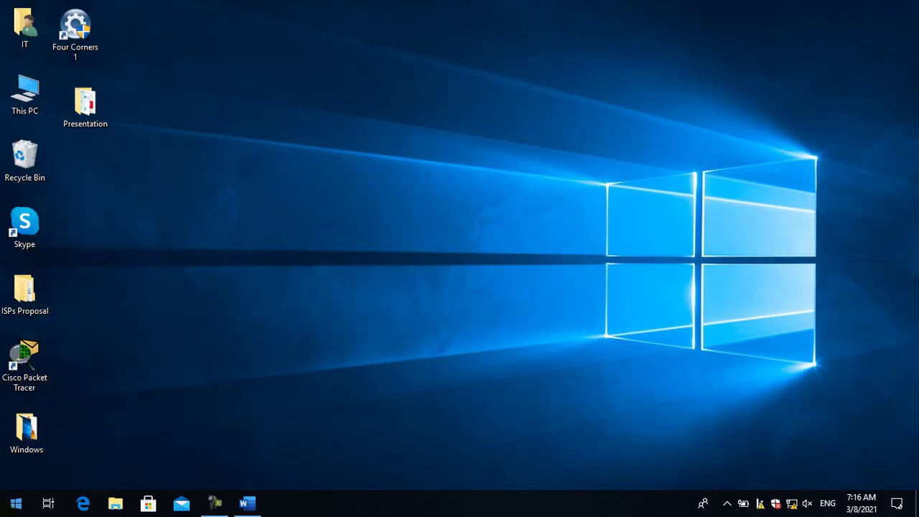
{"action": "left_click", "coordinate": [16, 506]}
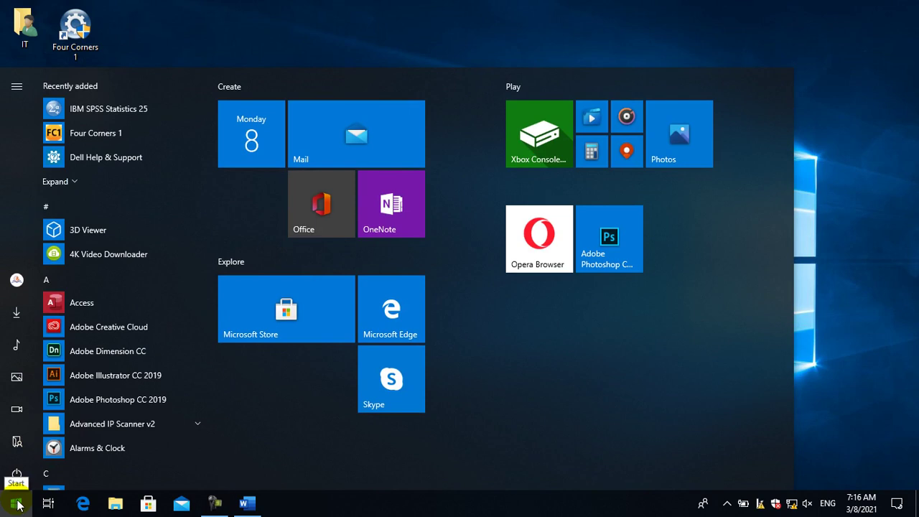
{"action": "left_click", "coordinate": [508, 16]}
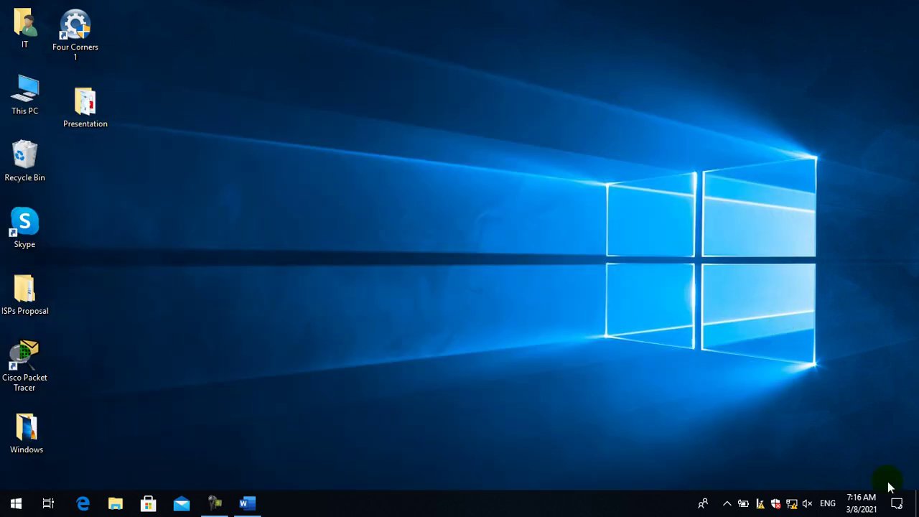
Reopen Settings through the Action Center and go to the Start page in Personalization.
{"action": "left_click", "coordinate": [896, 505]}
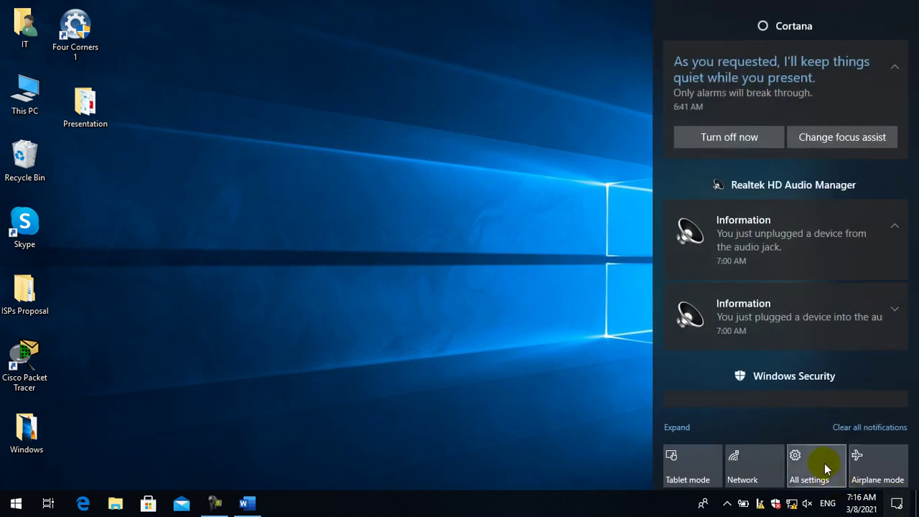
{"action": "left_click", "coordinate": [826, 468]}
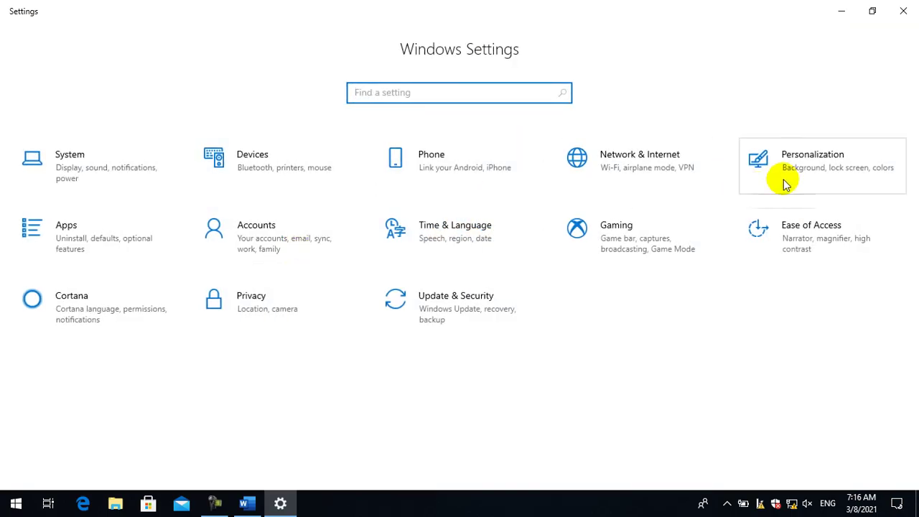
{"action": "left_click", "coordinate": [786, 180]}
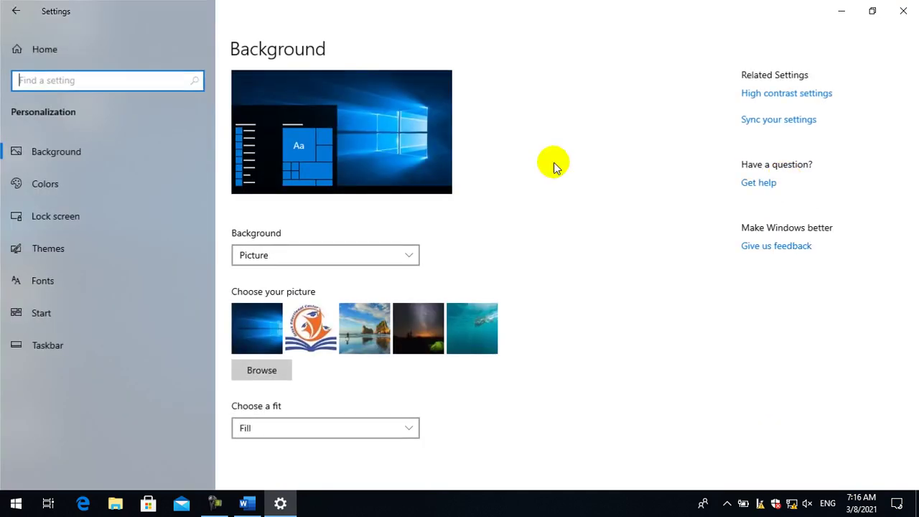
{"action": "left_click", "coordinate": [67, 316]}
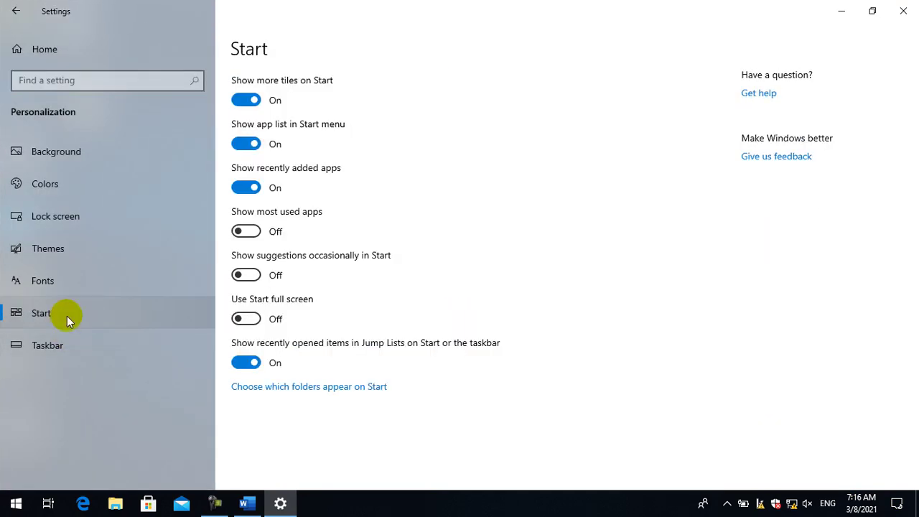
Turn on the Settings entry in the choice of folders that appear on Start and check the Start menu.
{"action": "left_click", "coordinate": [276, 391]}
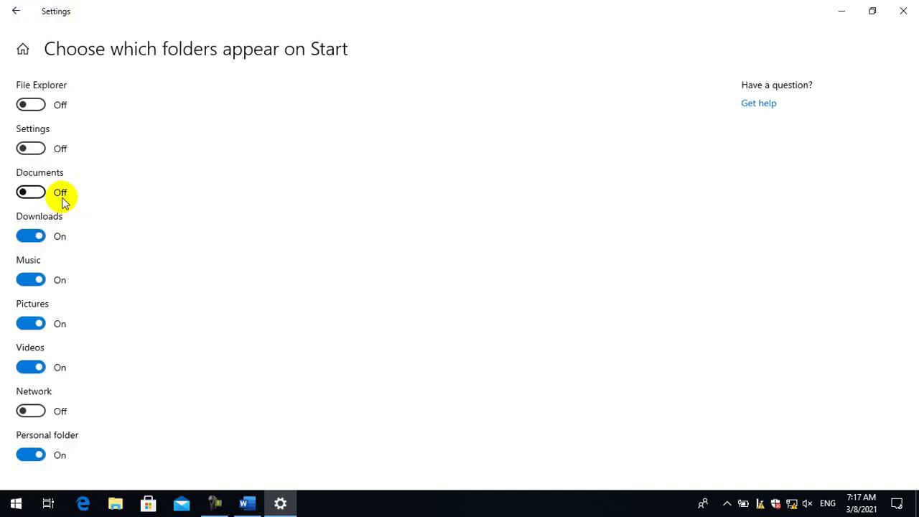
{"action": "left_click", "coordinate": [42, 153]}
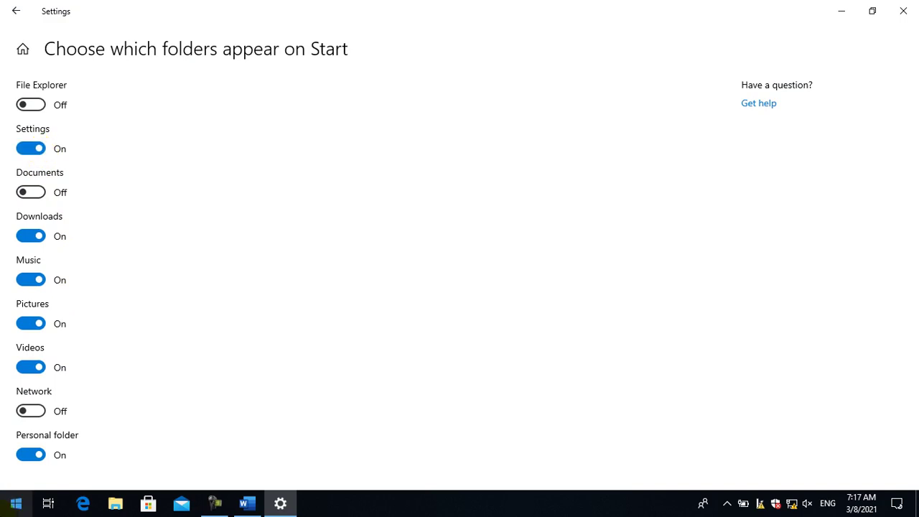
{"action": "left_click", "coordinate": [9, 503]}
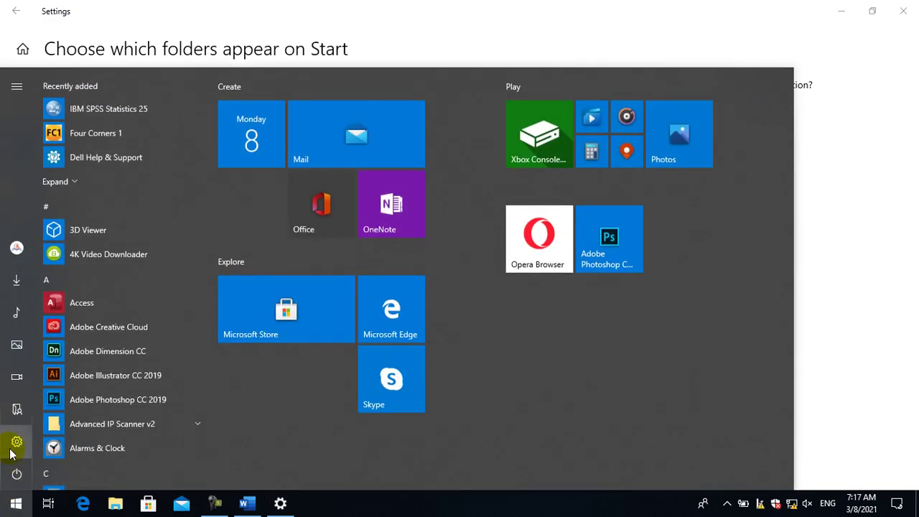
{"action": "left_click", "coordinate": [354, 6]}
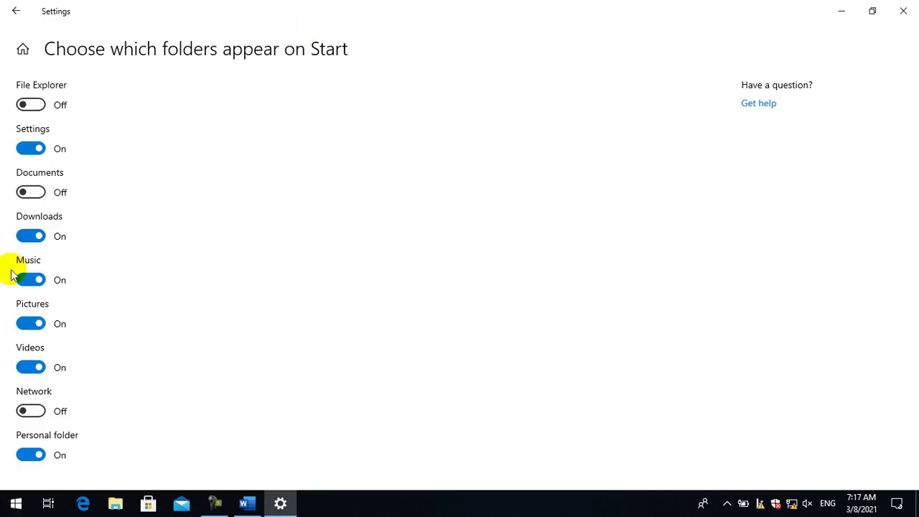
Turn off Downloads, Music, Pictures, Videos and Personal folder for Start, and inspect the Start menu's expanded folder entries.
{"action": "left_click", "coordinate": [27, 280]}
{"action": "left_click", "coordinate": [24, 324]}
{"action": "left_click", "coordinate": [25, 367]}
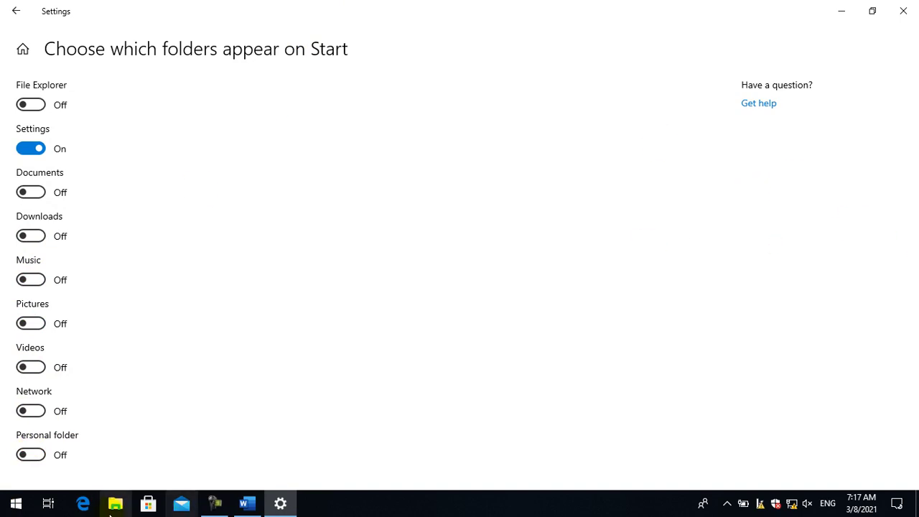
{"action": "left_click", "coordinate": [16, 504]}
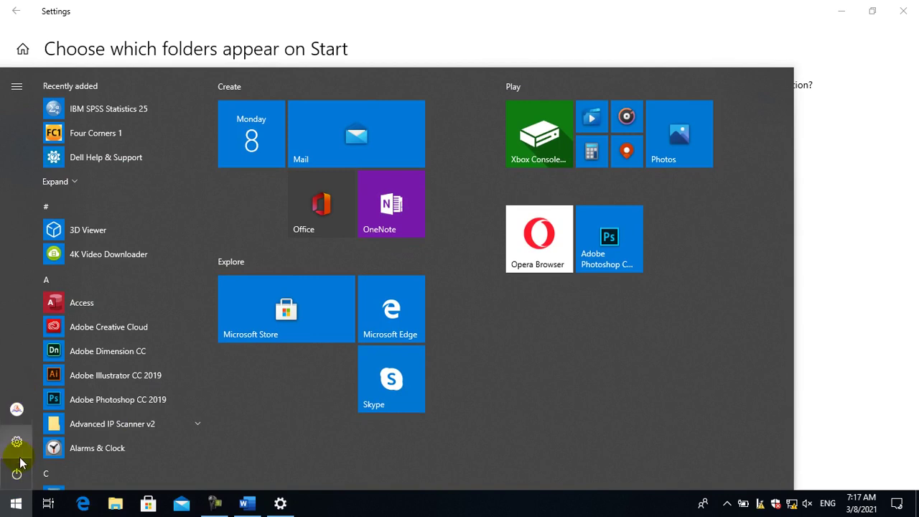
{"action": "left_click", "coordinate": [15, 90]}
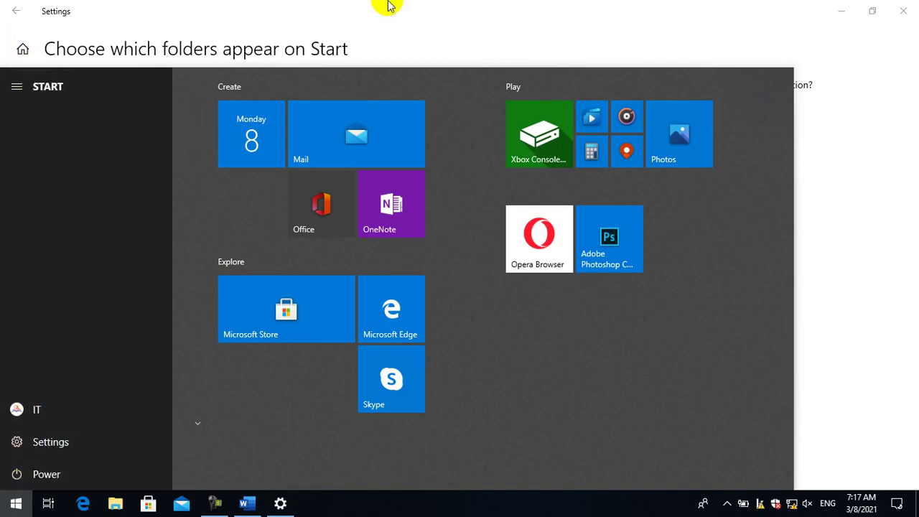
{"action": "left_click", "coordinate": [431, 6]}
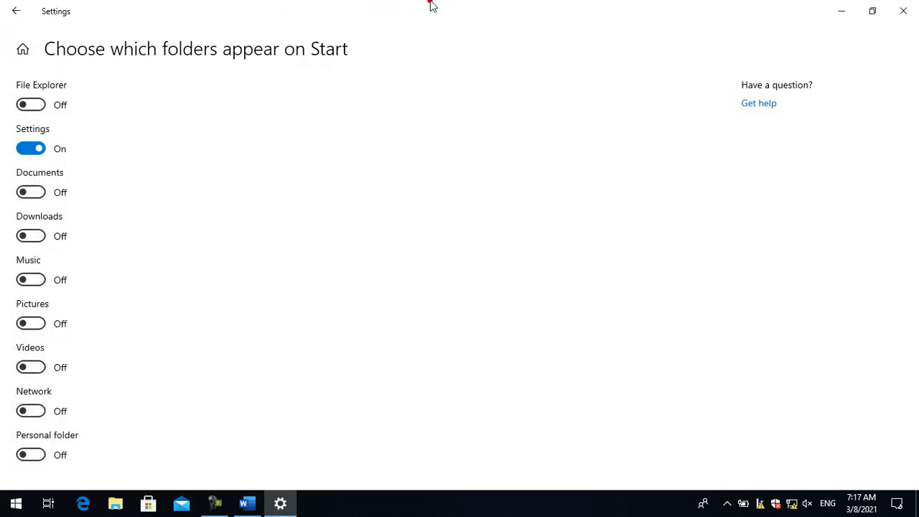
View the Start and Taskbar pages in Personalization and close the Settings window.
{"action": "left_click", "coordinate": [21, 49]}
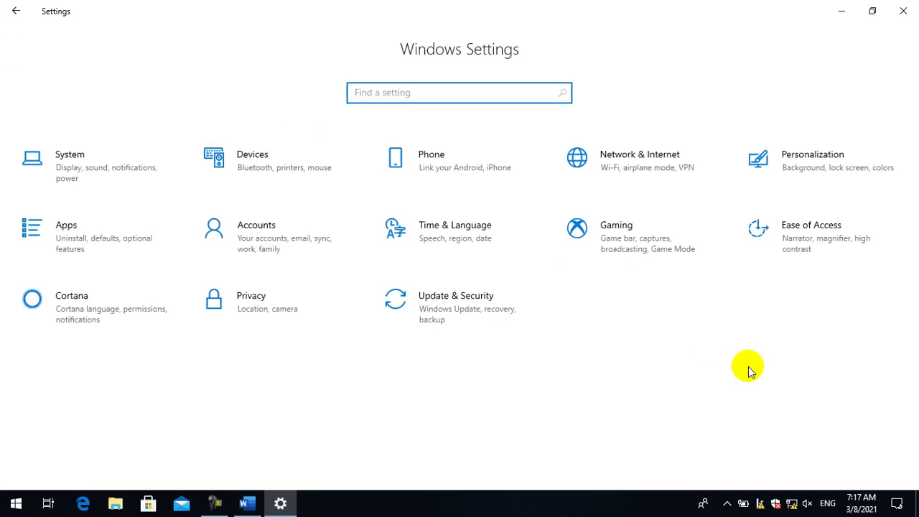
{"action": "left_click", "coordinate": [817, 163]}
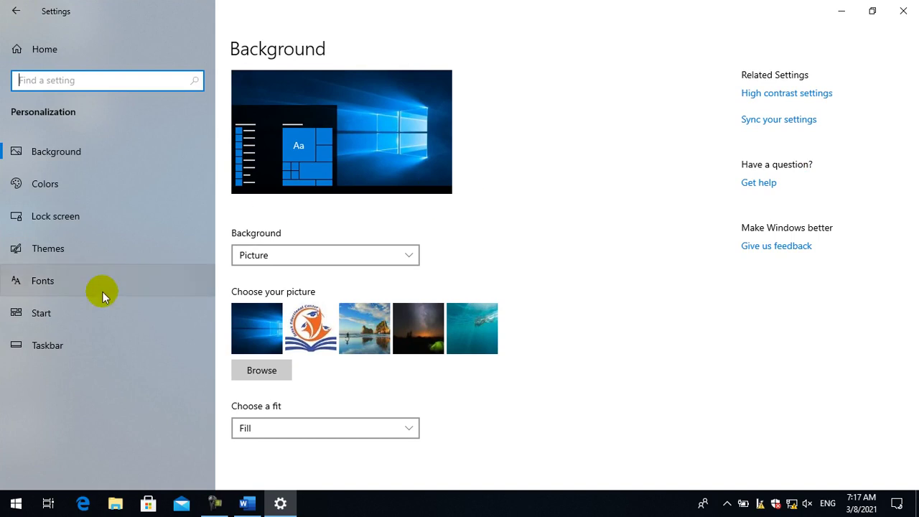
{"action": "left_click", "coordinate": [89, 311]}
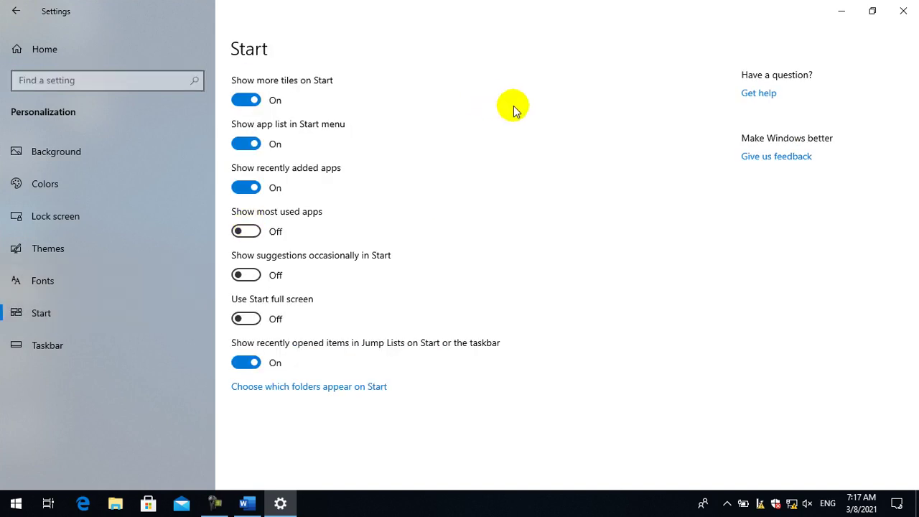
{"action": "left_click", "coordinate": [89, 350]}
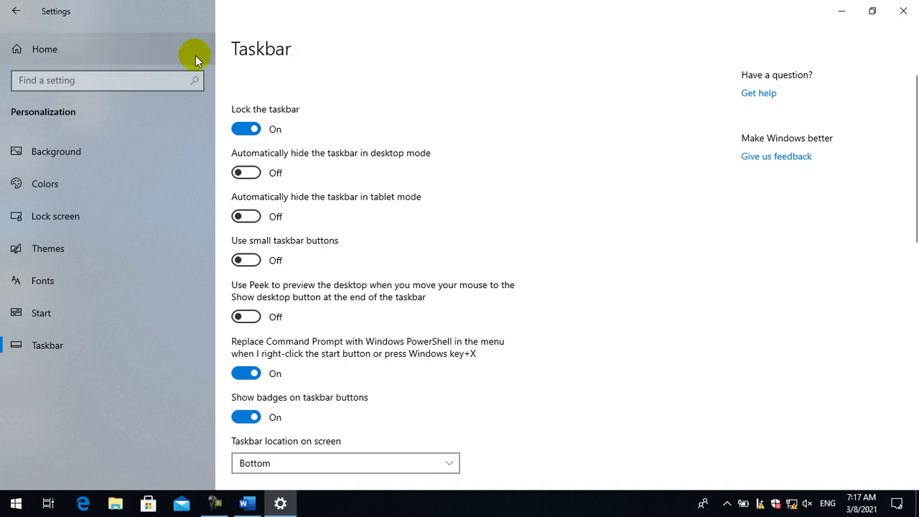
{"action": "left_click", "coordinate": [20, 56]}
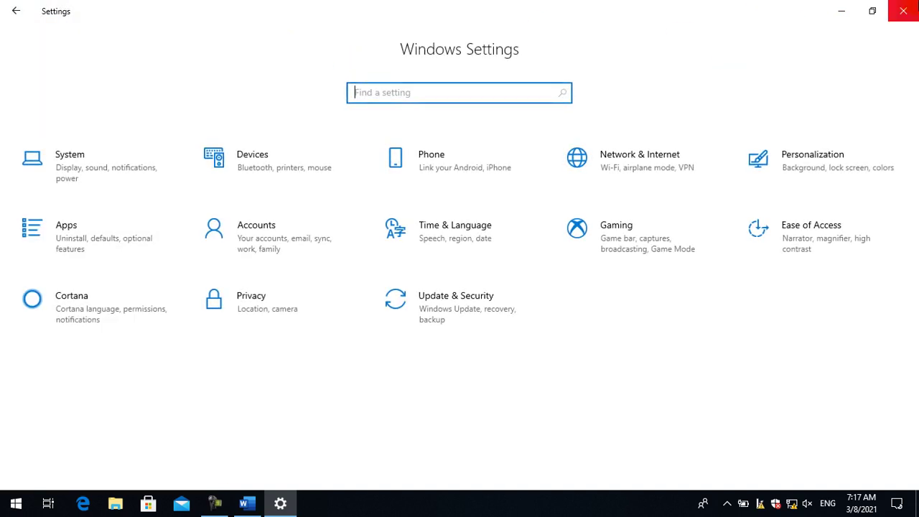
{"action": "left_click", "coordinate": [903, 11]}
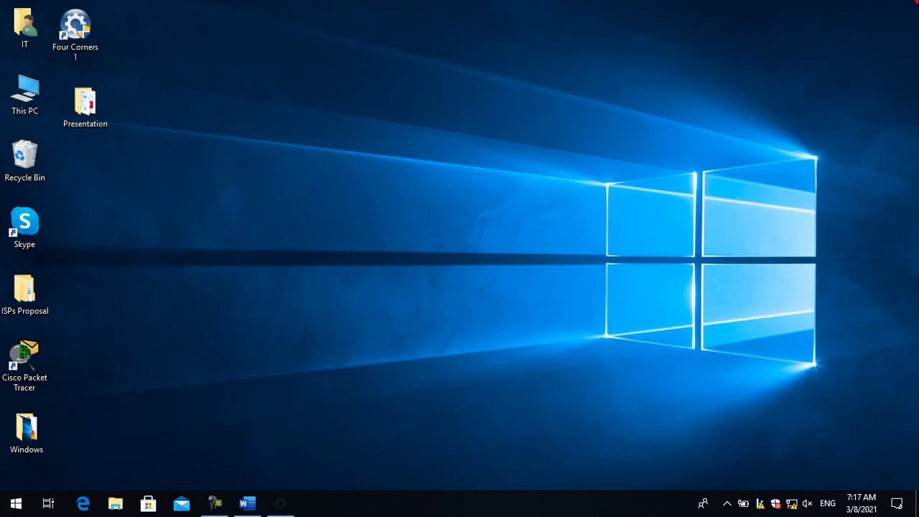
{"action": "left_click", "coordinate": [214, 504]}
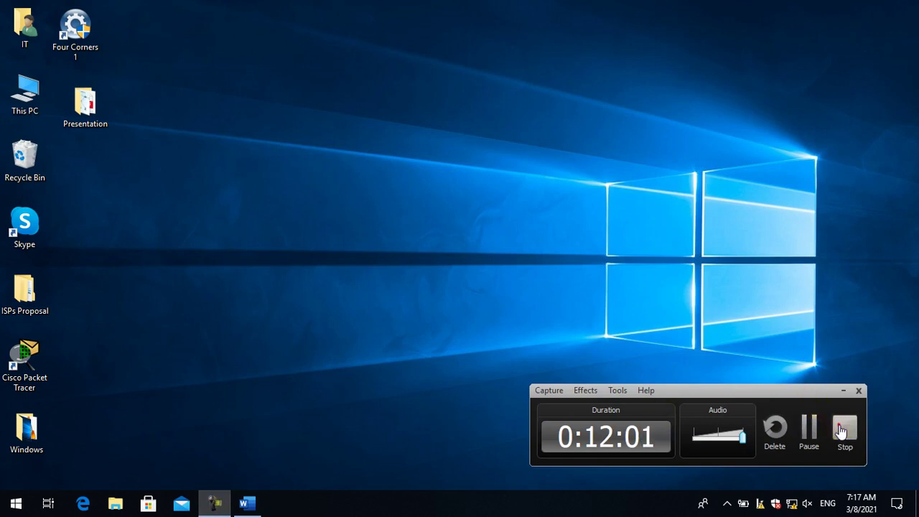